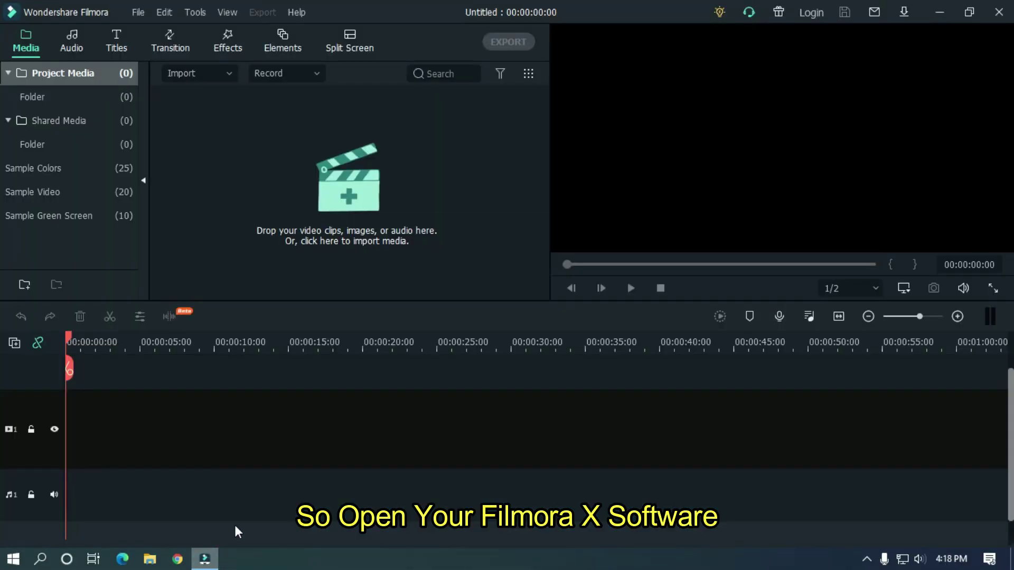
Step: Drag the White sample colour clip from Media onto the timeline
{"action": "left_click", "coordinate": [84, 170]}
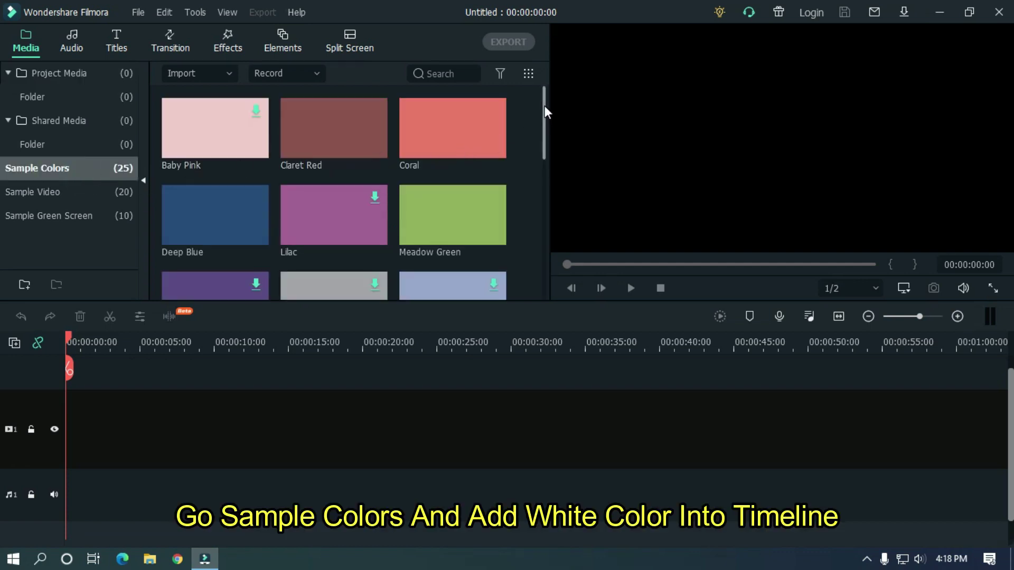
{"action": "left_click_drag", "start_coordinate": [544, 106], "coordinate": [546, 173]}
{"action": "left_click_drag", "start_coordinate": [463, 197], "coordinate": [88, 418]}
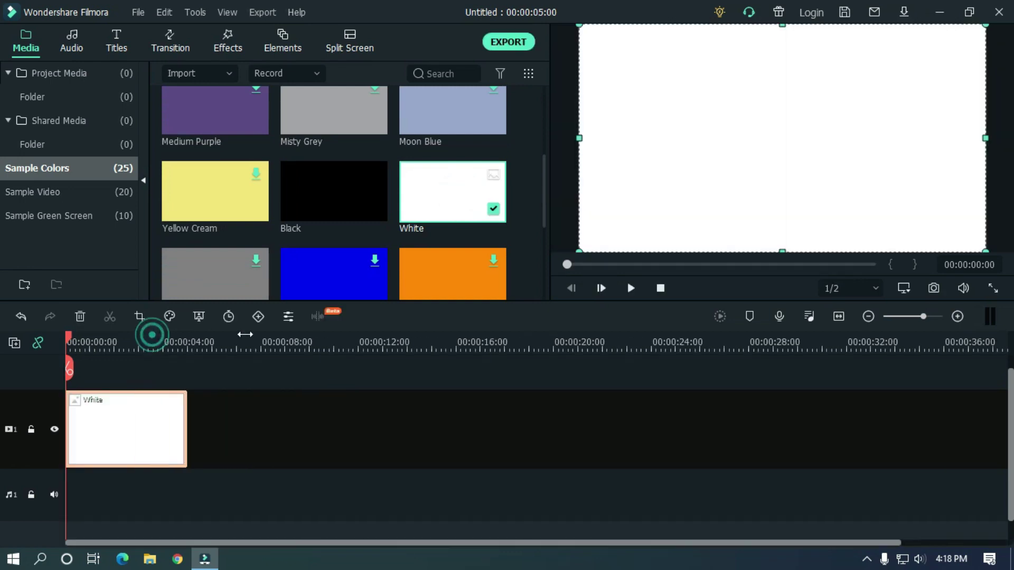
Step: Place the Default Title on the track directly above the White clip
{"action": "left_click_drag", "start_coordinate": [244, 334], "coordinate": [487, 336]}
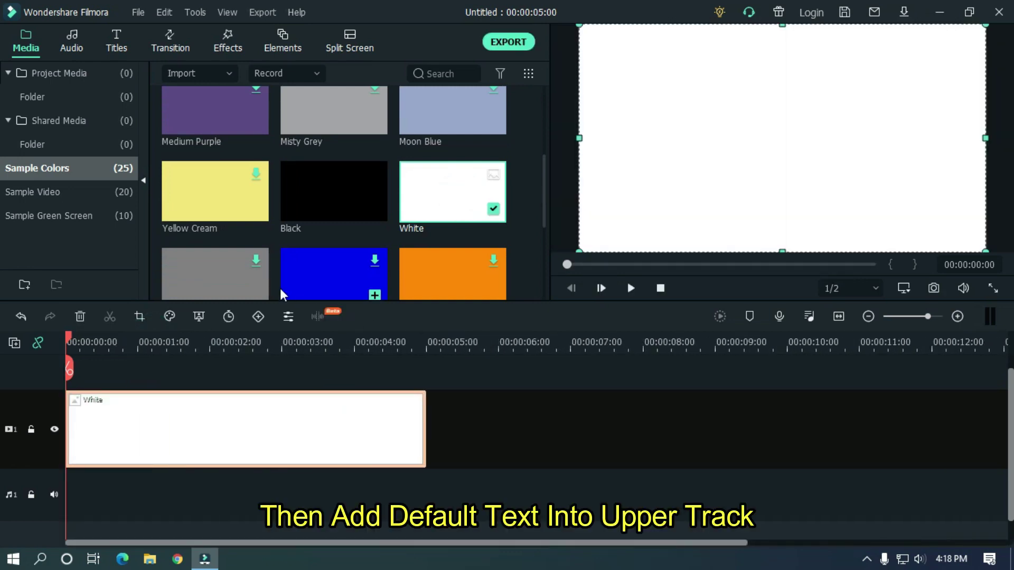
{"action": "left_click", "coordinate": [122, 47]}
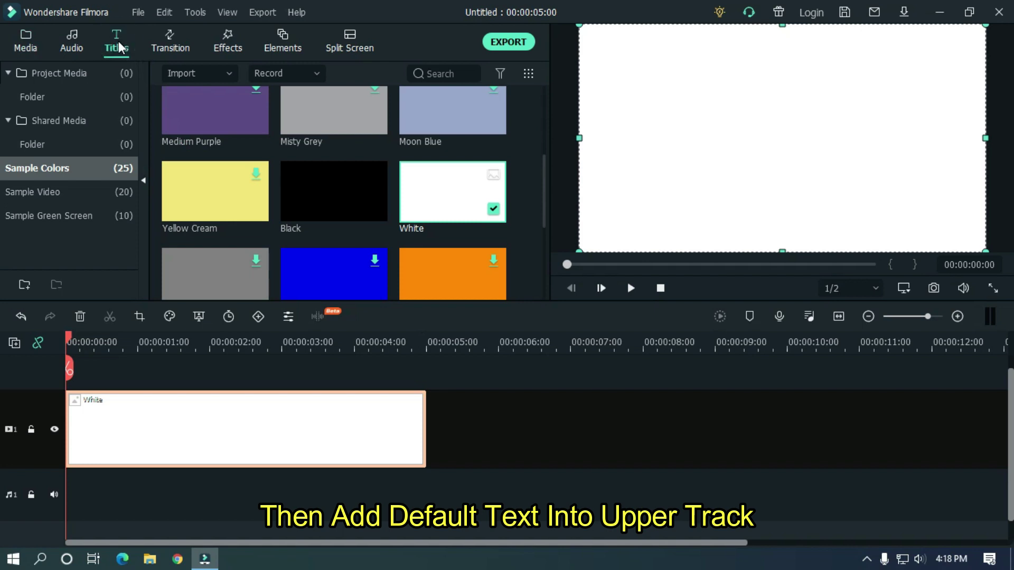
{"action": "left_click_drag", "start_coordinate": [221, 129], "coordinate": [143, 403]}
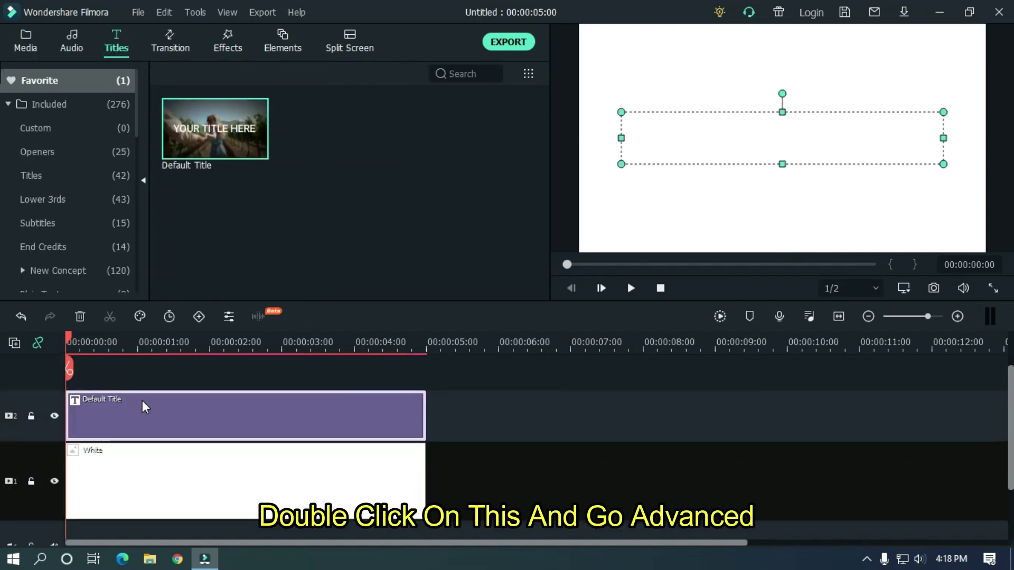
Step: Replace the placeholder title text with 'TEXT ANIMATION' in the advanced text editor
{"action": "double_click", "coordinate": [171, 420]}
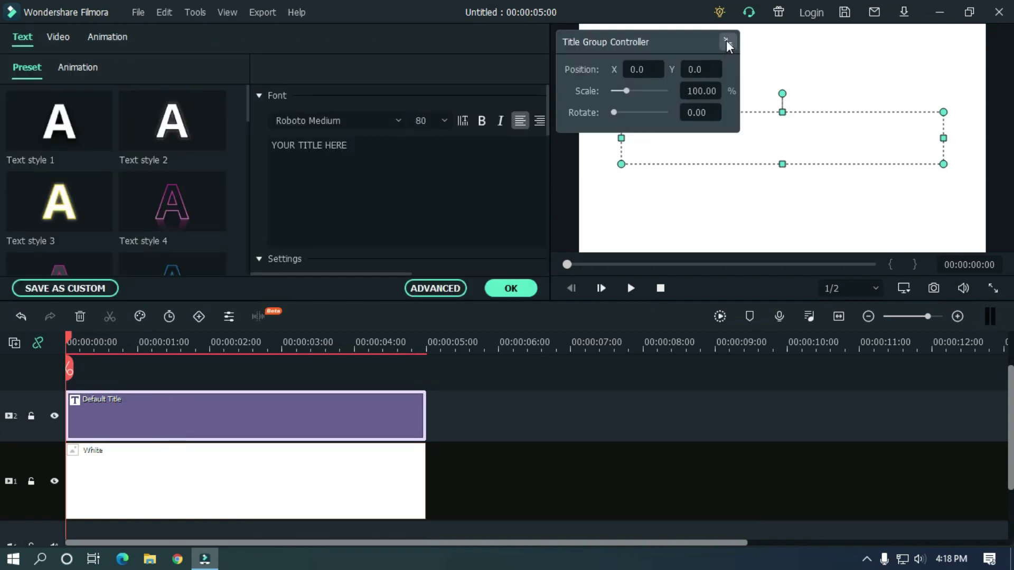
{"action": "left_click", "coordinate": [727, 42]}
{"action": "left_click_drag", "start_coordinate": [719, 40], "coordinate": [661, 5]}
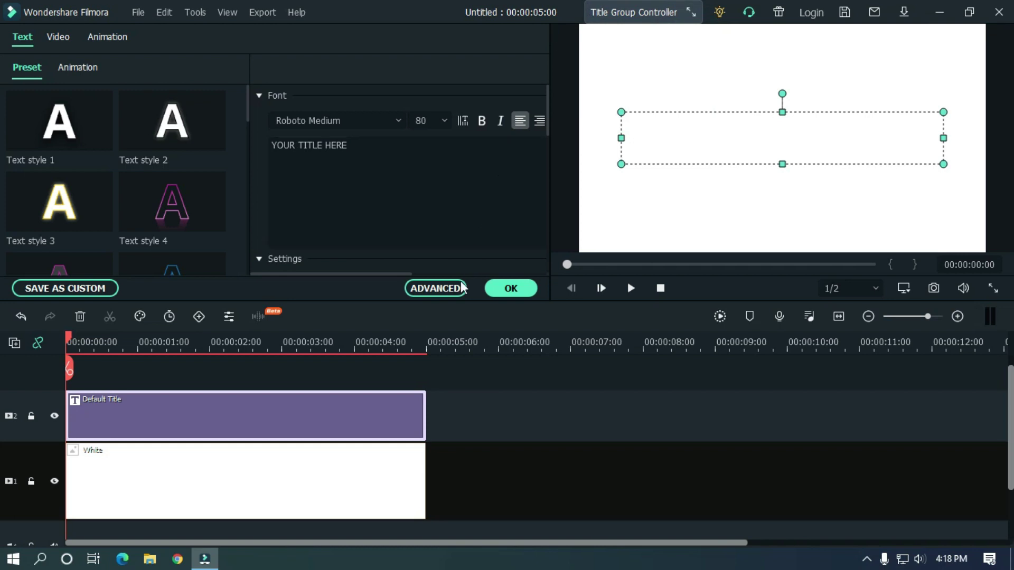
{"action": "left_click", "coordinate": [434, 289]}
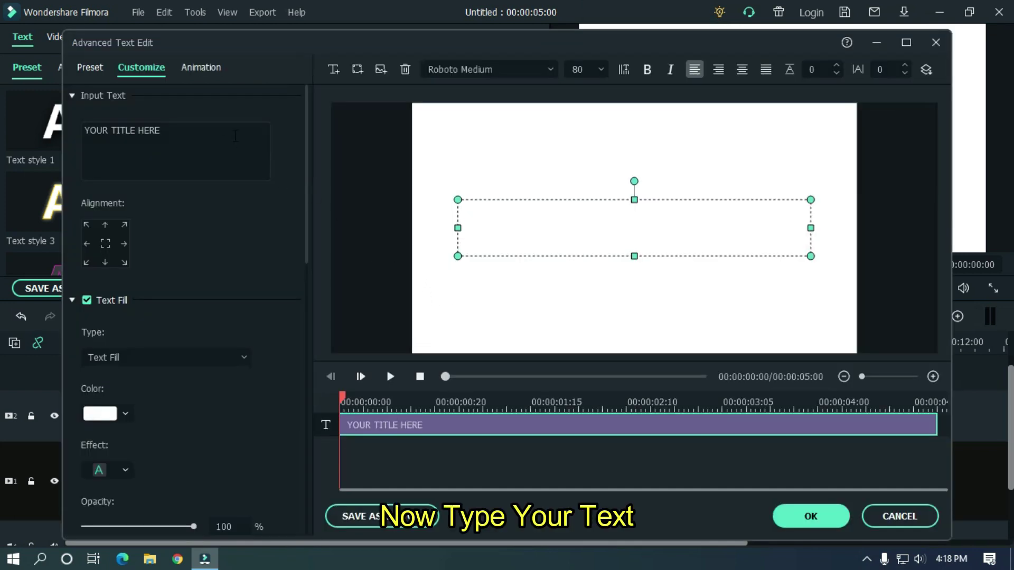
{"action": "left_click", "coordinate": [235, 134]}
{"action": "type", "text": "TEXT ABN"}
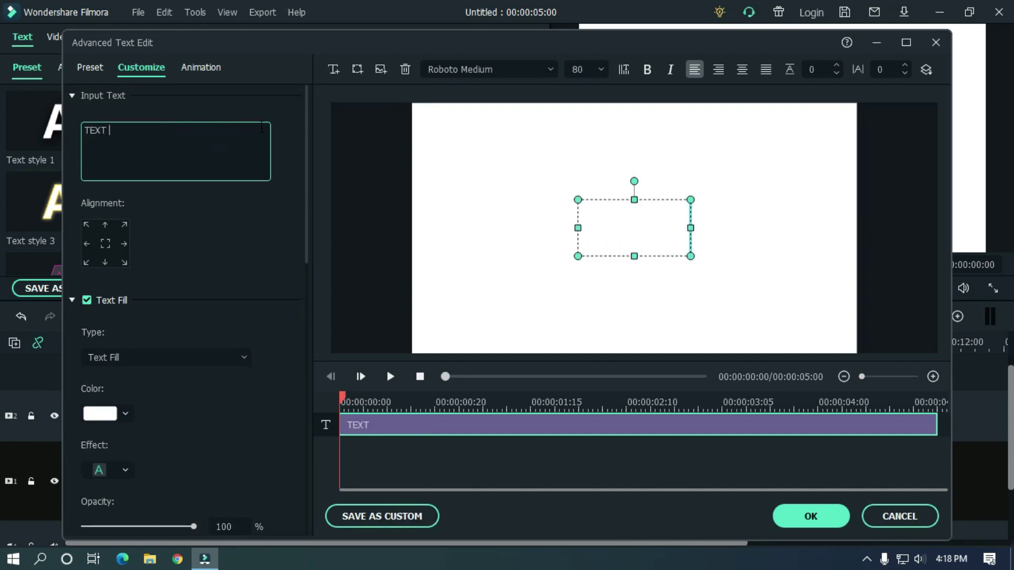
{"action": "key", "text": "BackSpace"}
{"action": "key", "text": "BackSpace"}
{"action": "type", "text": "NIMA"}
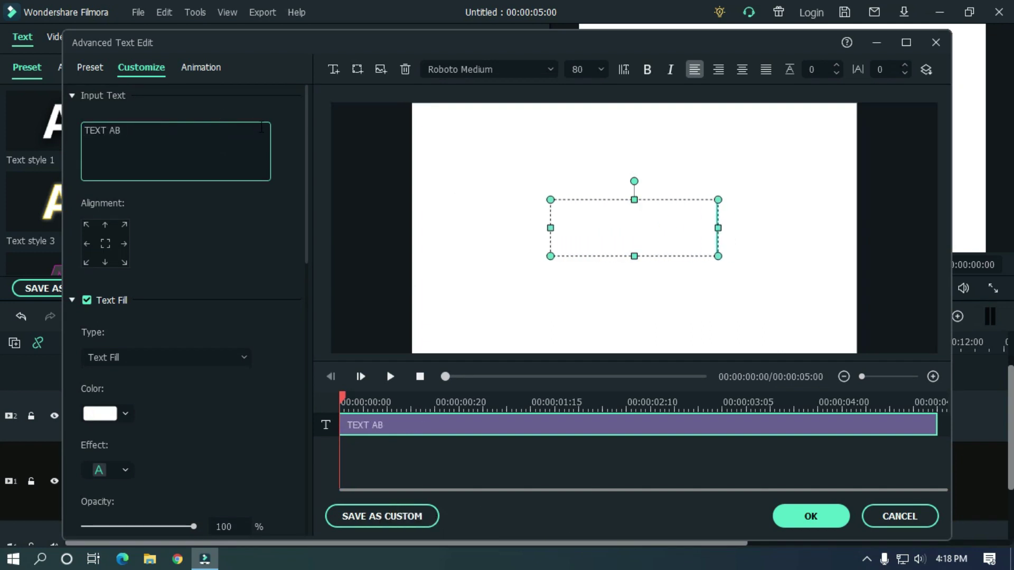
{"action": "type", "text": "TION"}
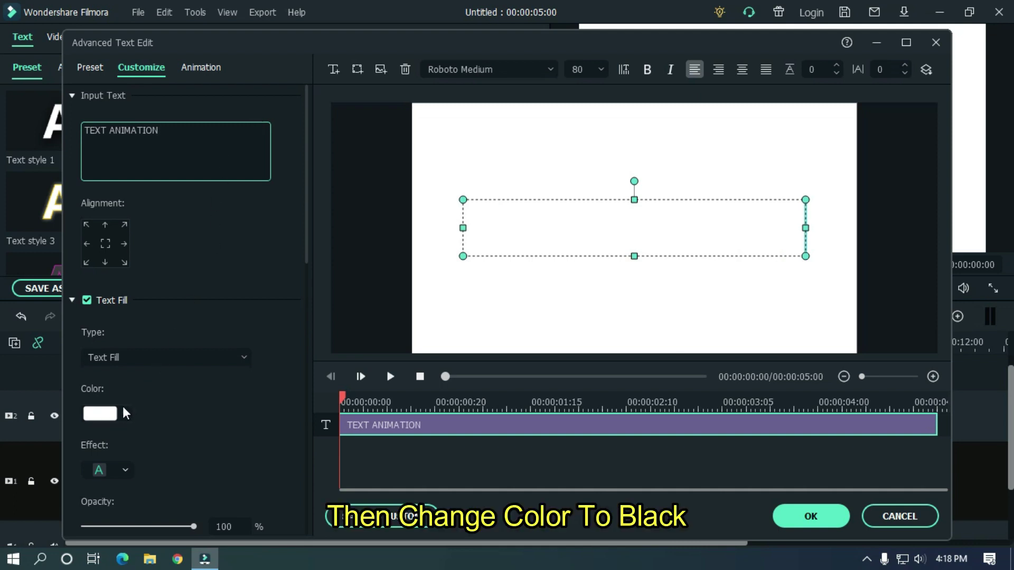
Step: Make the title text black in the Lato Black font and confirm the changes
{"action": "left_click", "coordinate": [108, 415]}
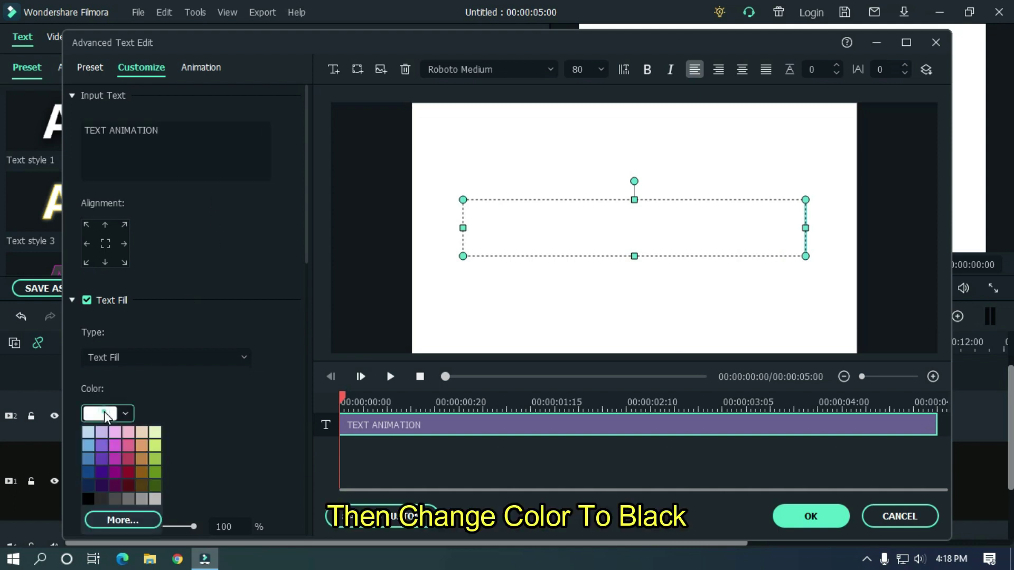
{"action": "left_click", "coordinate": [88, 499]}
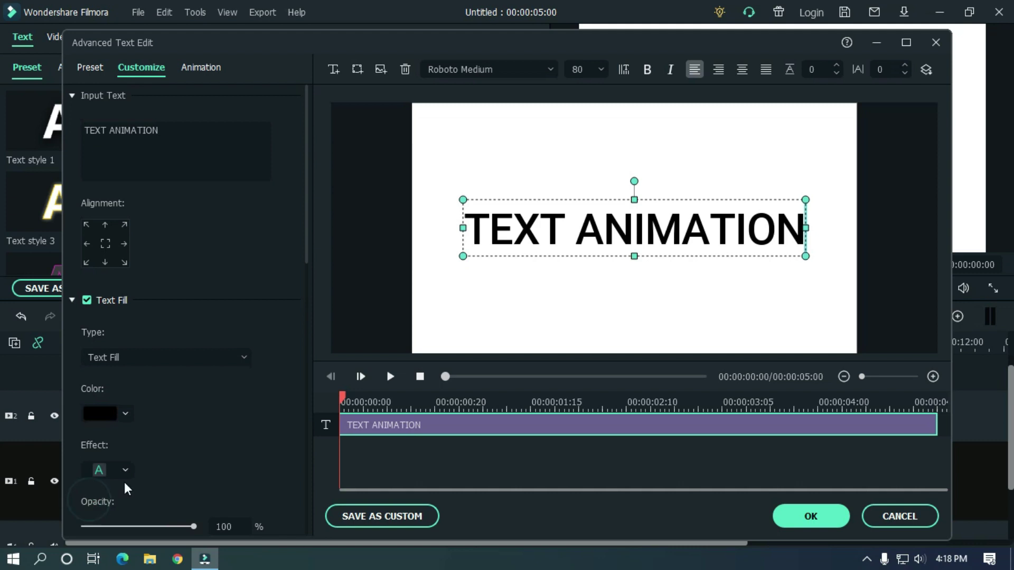
{"action": "left_click", "coordinate": [504, 70]}
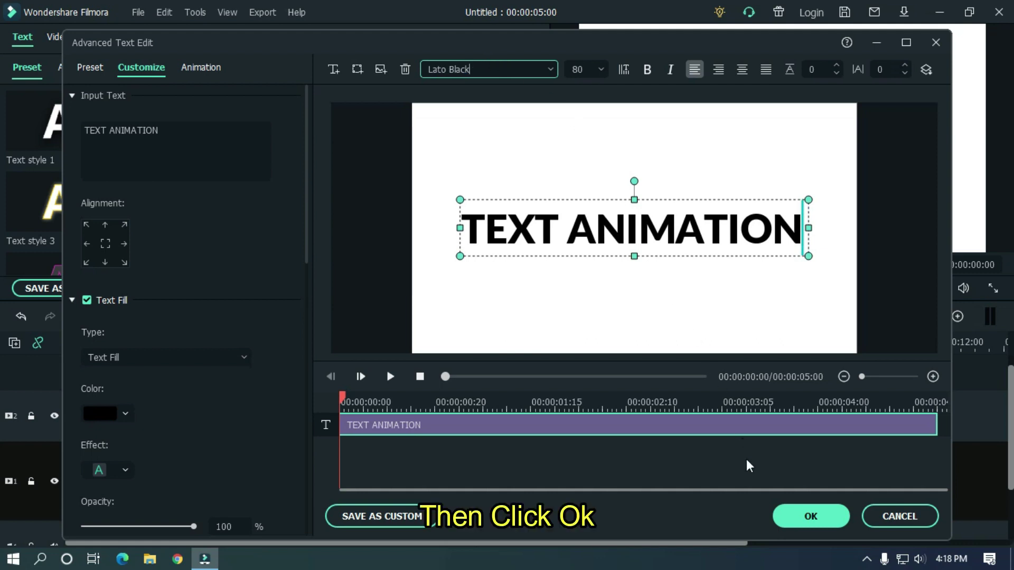
{"action": "left_click", "coordinate": [806, 521]}
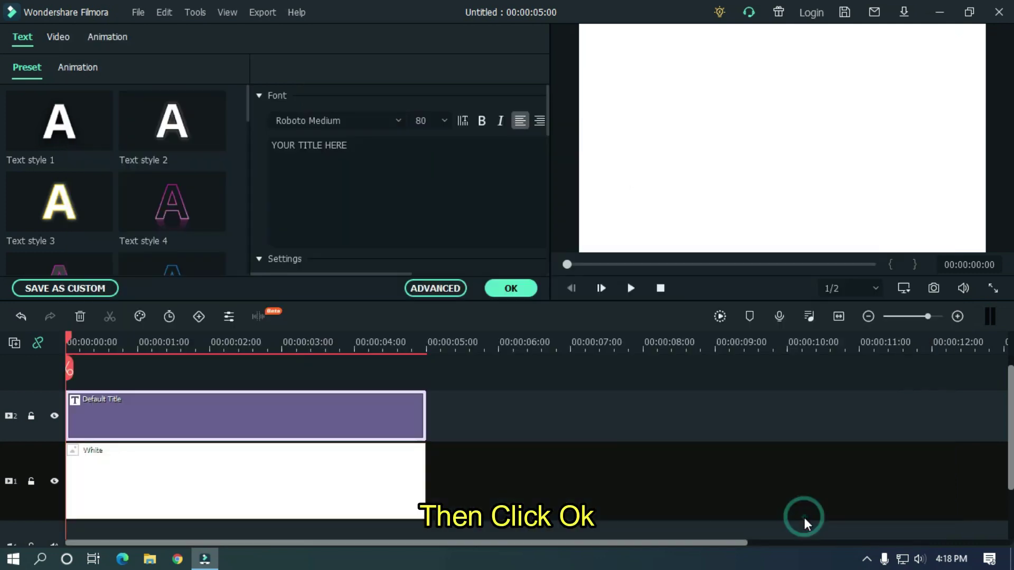
Step: Drag the Green sample colour clip onto a new third track above the title
{"action": "left_click", "coordinate": [733, 472]}
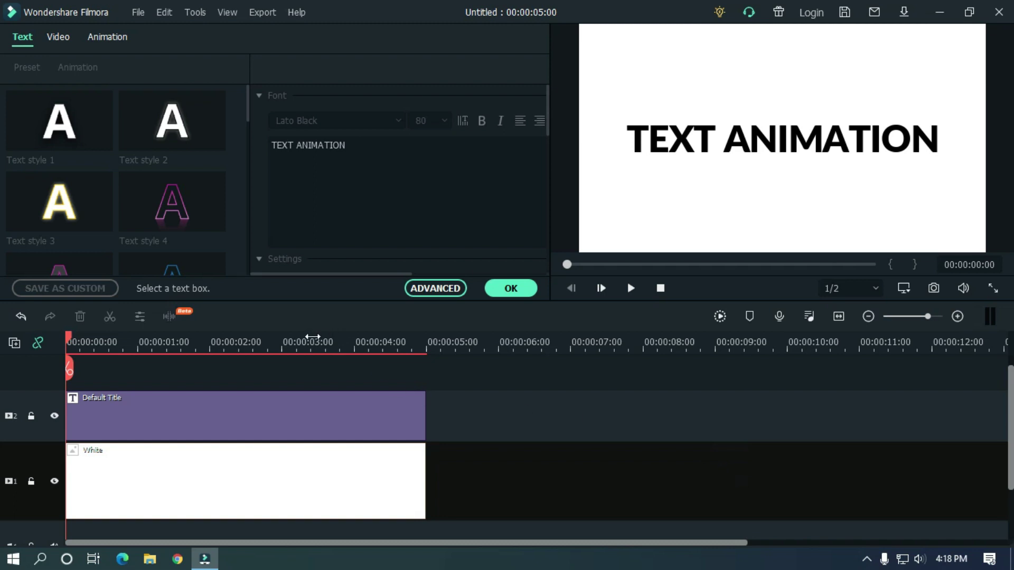
{"action": "left_click_drag", "start_coordinate": [312, 336], "coordinate": [423, 337]}
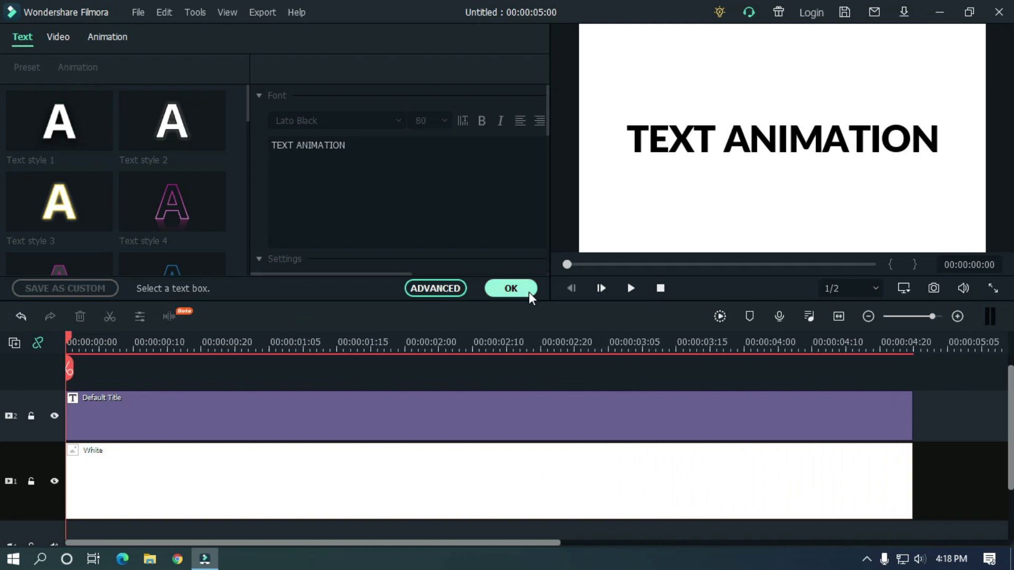
{"action": "left_click", "coordinate": [511, 289]}
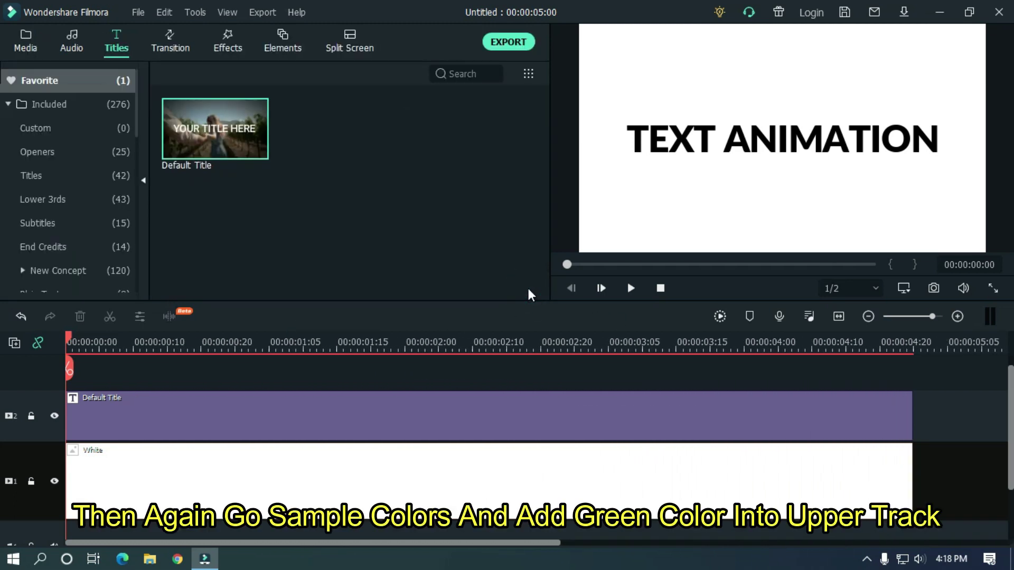
{"action": "left_click", "coordinate": [30, 35]}
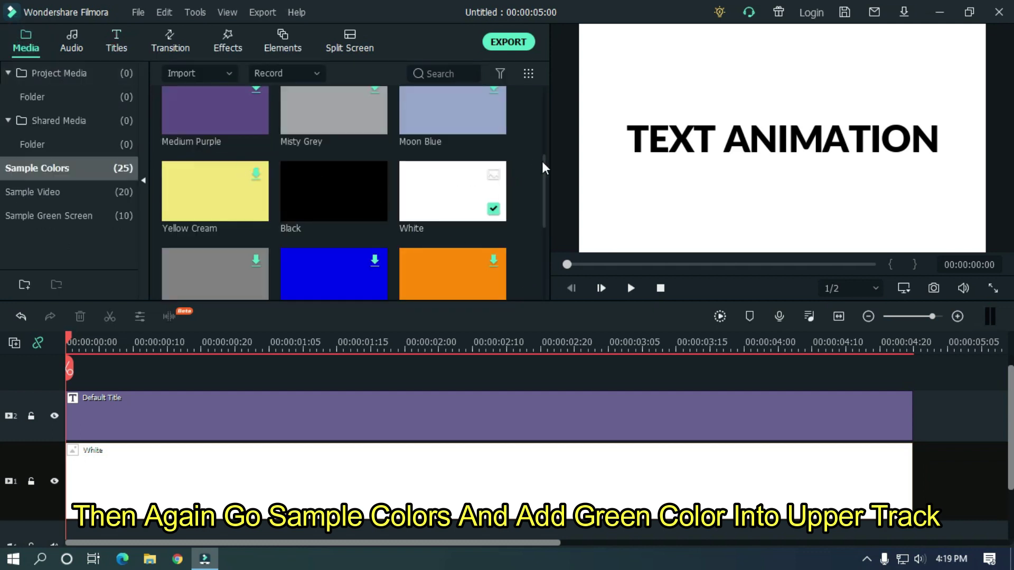
{"action": "left_click_drag", "start_coordinate": [542, 161], "coordinate": [546, 209]}
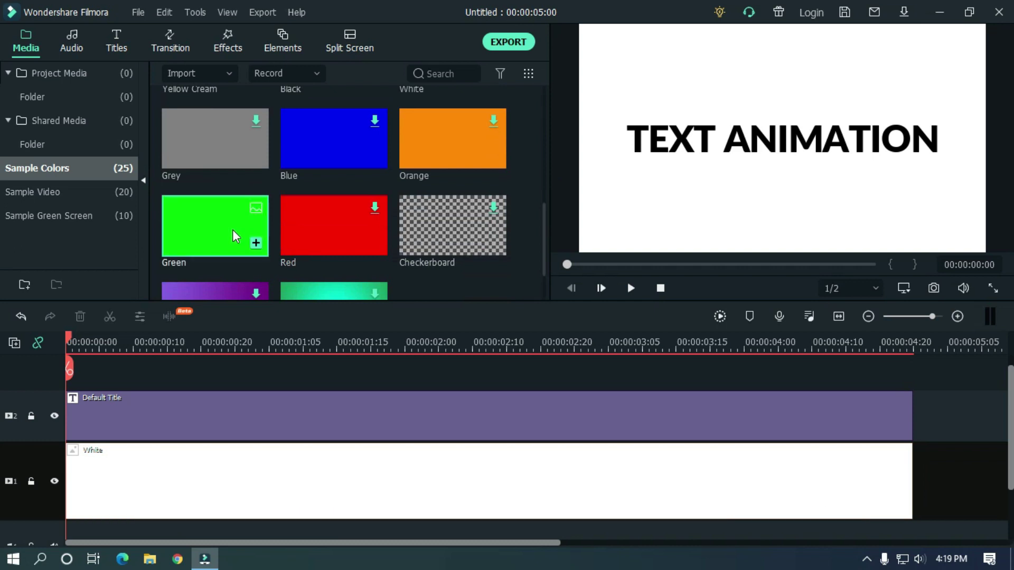
{"action": "left_click_drag", "start_coordinate": [151, 330], "coordinate": [57, 376]}
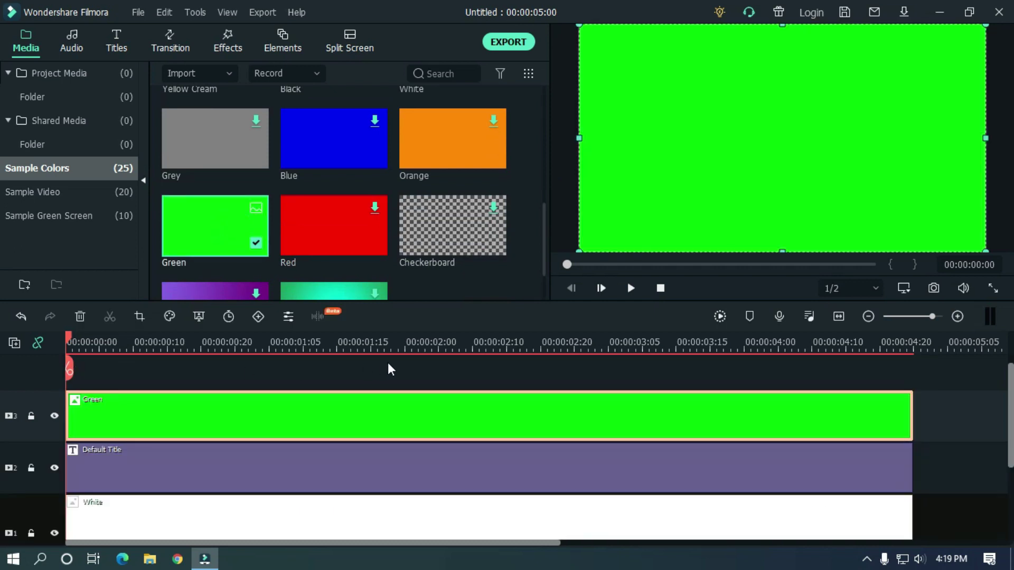
Step: Add a starting keyframe at 100% scale in the Green clip's custom animation
{"action": "double_click", "coordinate": [199, 418]}
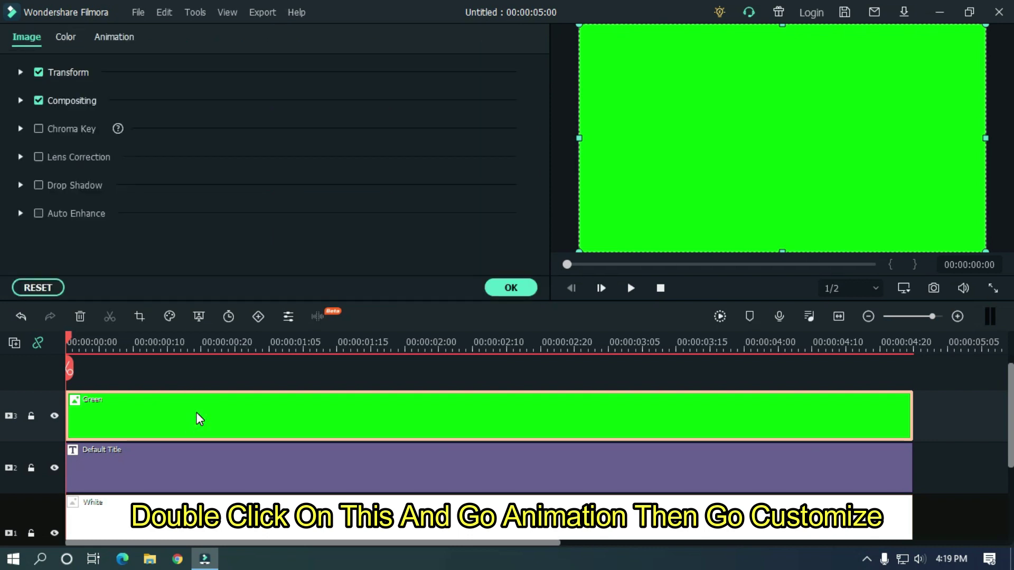
{"action": "left_click", "coordinate": [120, 39]}
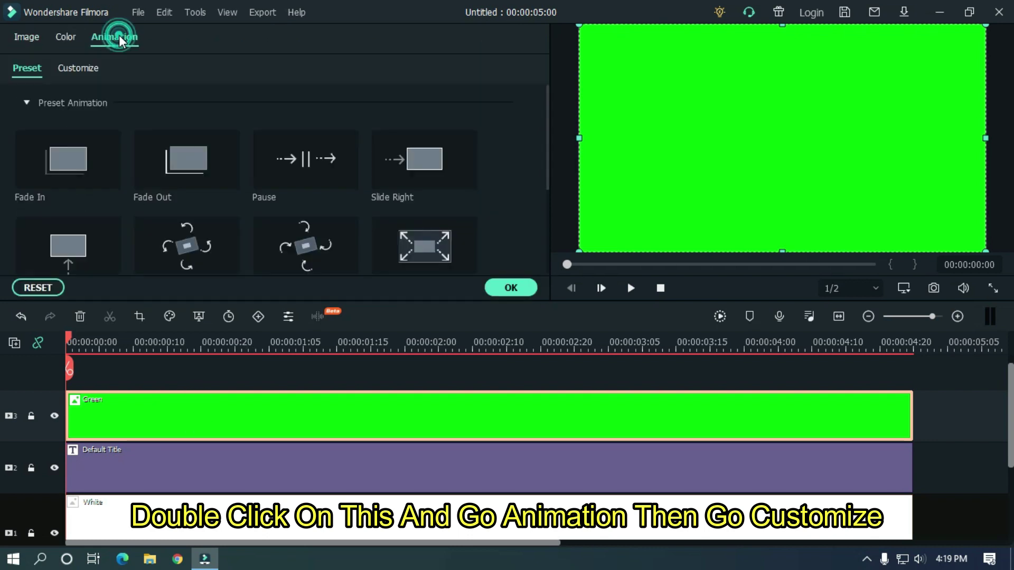
{"action": "left_click", "coordinate": [81, 70]}
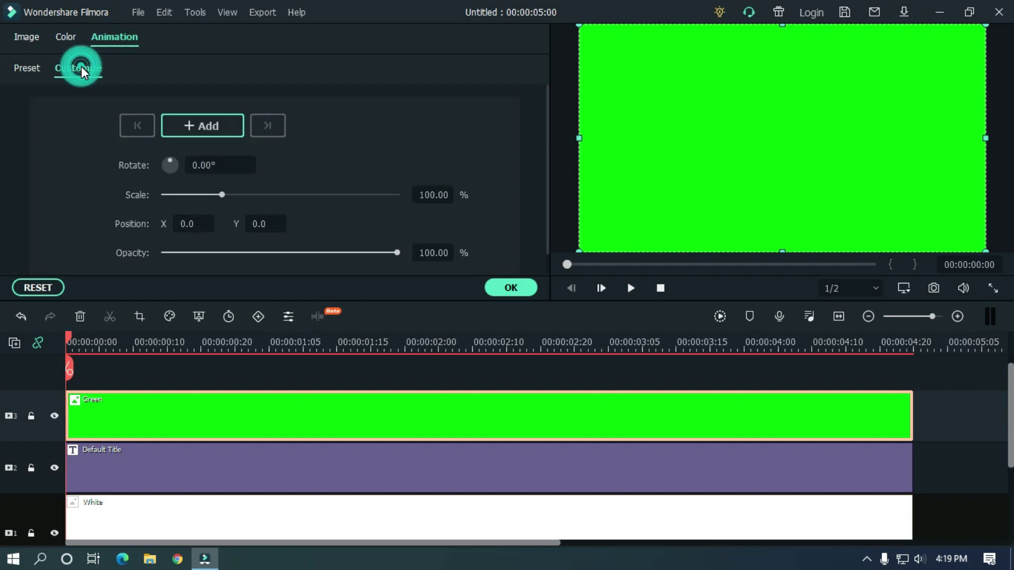
{"action": "left_click", "coordinate": [547, 153]}
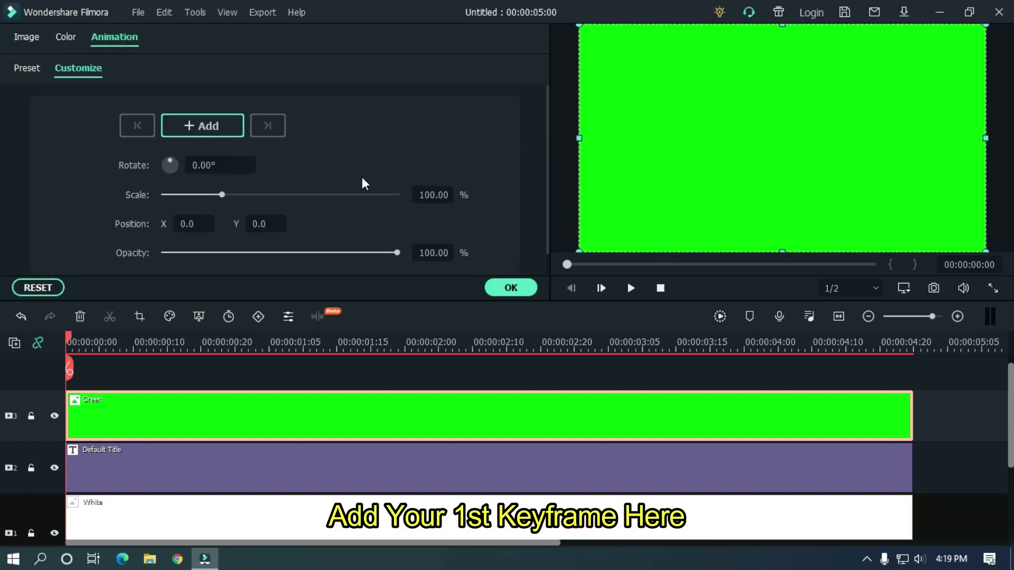
{"action": "left_click", "coordinate": [202, 126]}
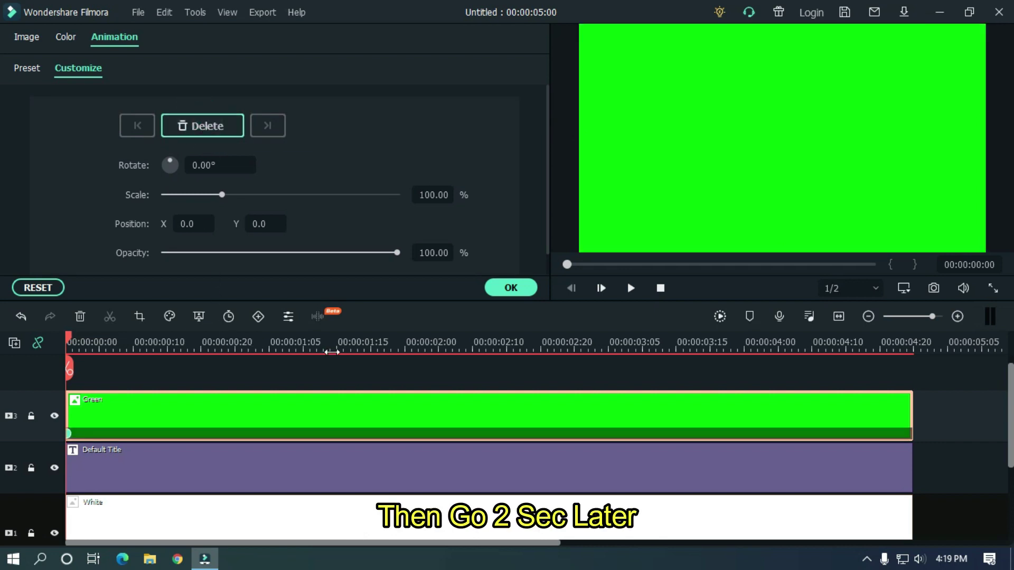
Step: Move the playhead to 2 seconds and lock the White and title tracks
{"action": "left_click", "coordinate": [438, 335]}
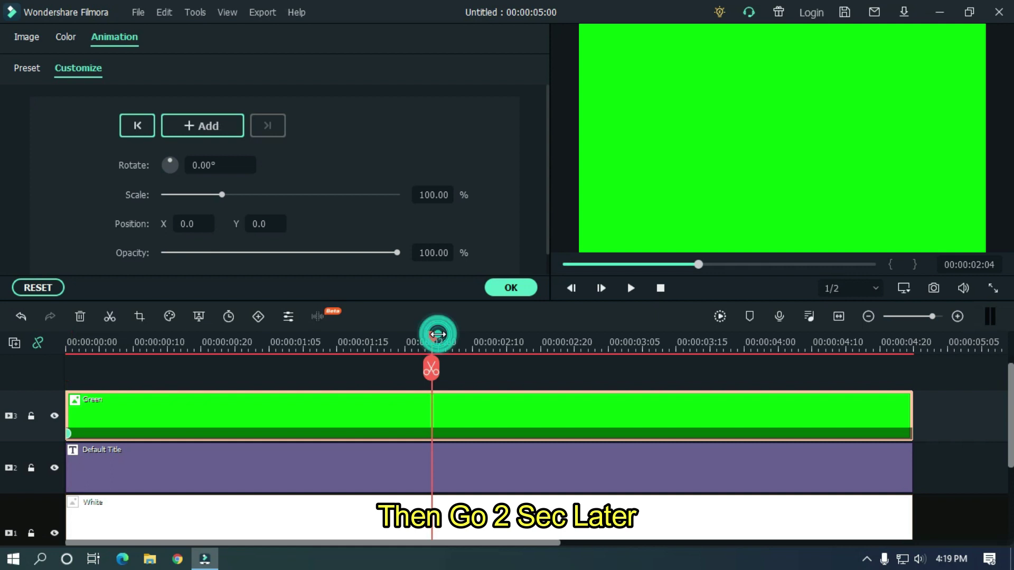
{"action": "left_click_drag", "start_coordinate": [437, 335], "coordinate": [412, 342]}
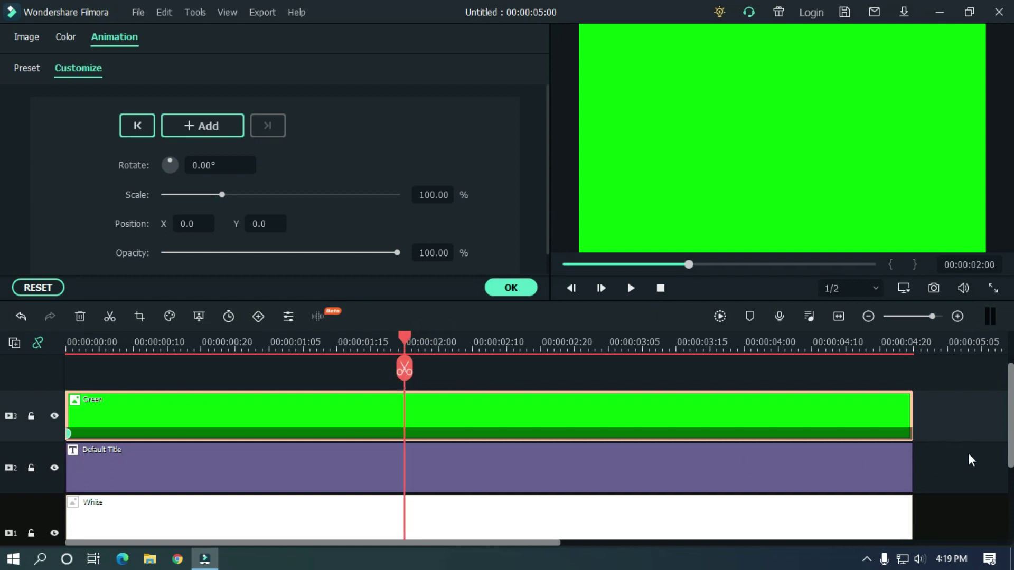
{"action": "scroll", "coordinate": [5, 422], "scroll_direction": "down", "scroll_amount": 2}
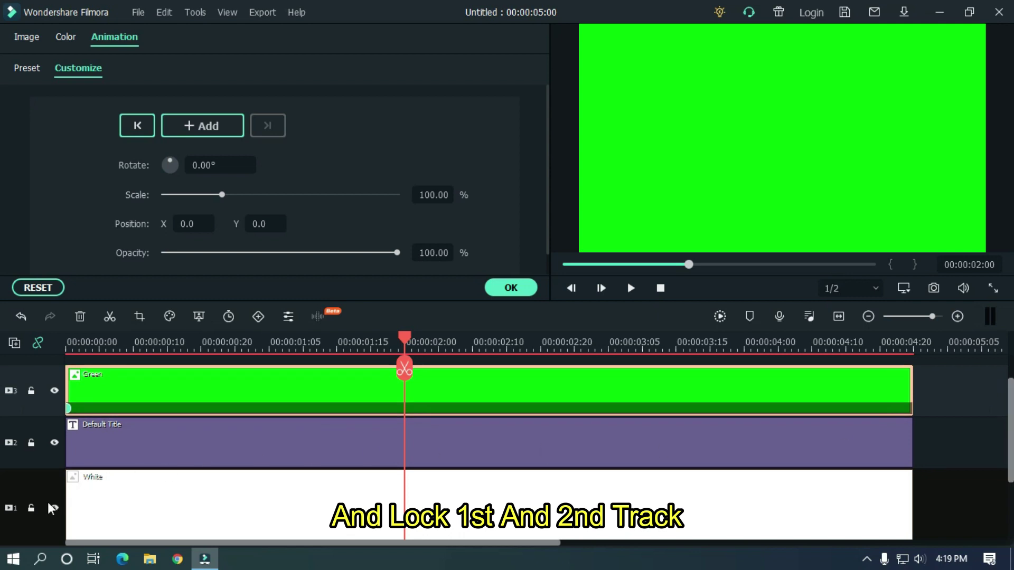
{"action": "left_click", "coordinate": [31, 509]}
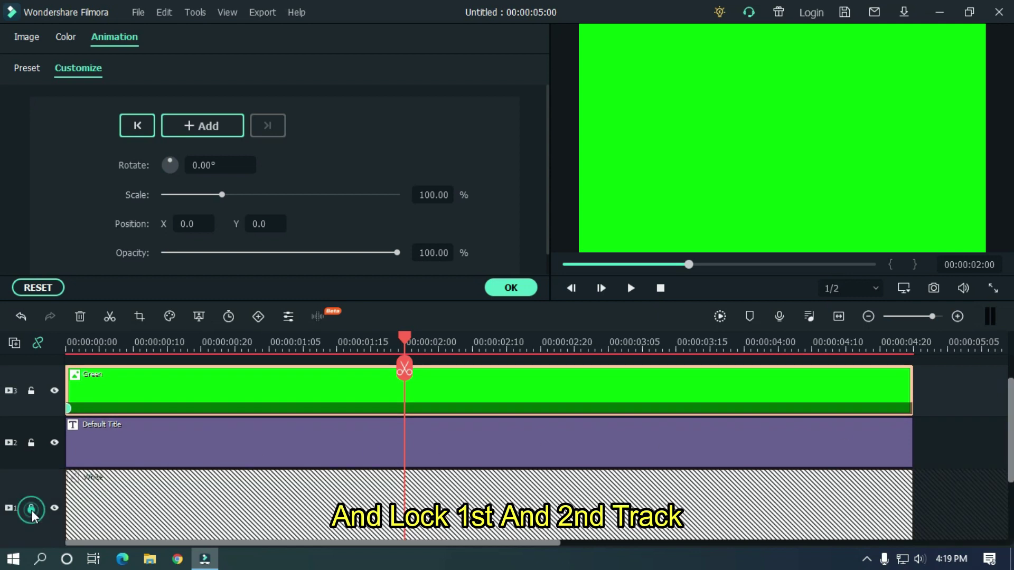
{"action": "left_click", "coordinate": [31, 443]}
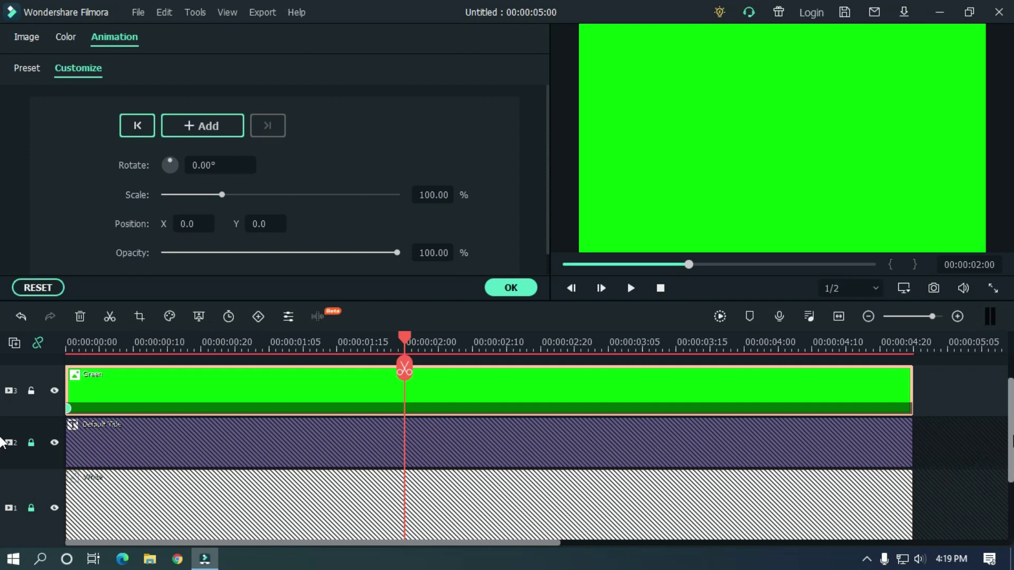
Step: At 2 seconds, drag the Green clip's right and left edges inward to a thin centre line
{"action": "scroll", "coordinate": [3, 443], "scroll_direction": "up", "scroll_amount": 3}
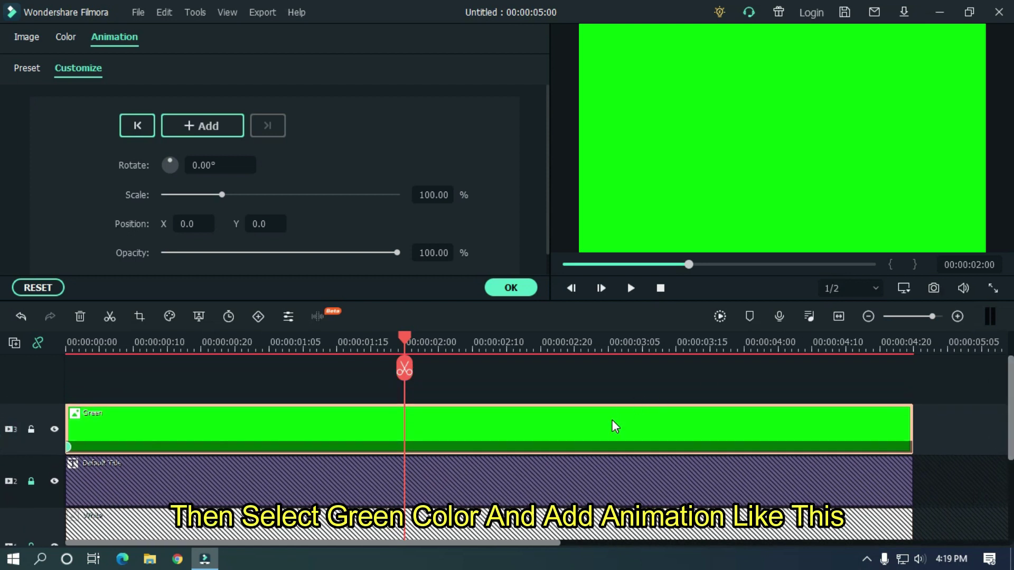
{"action": "left_click", "coordinate": [612, 422]}
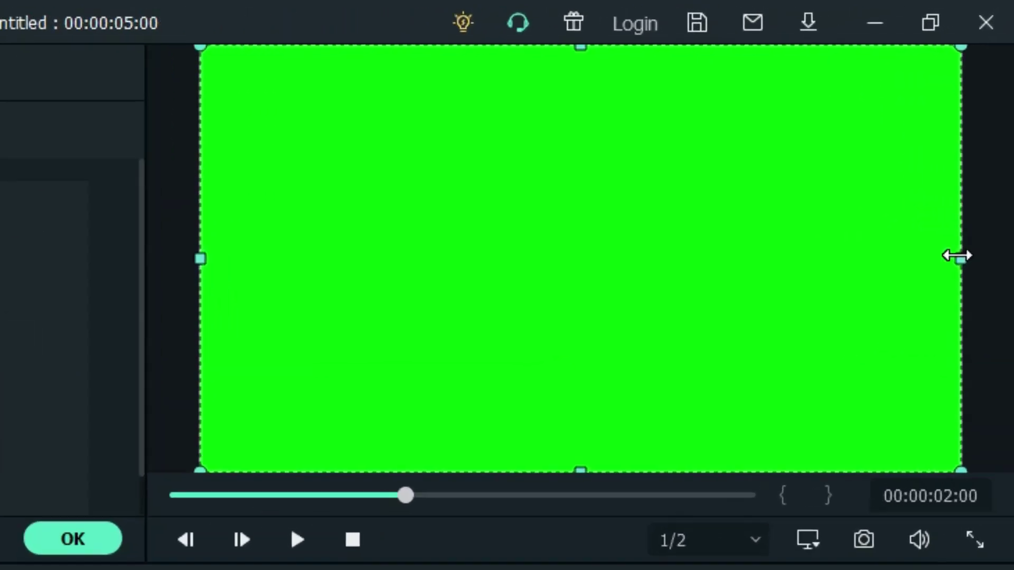
{"action": "left_click_drag", "start_coordinate": [985, 138], "coordinate": [833, 137]}
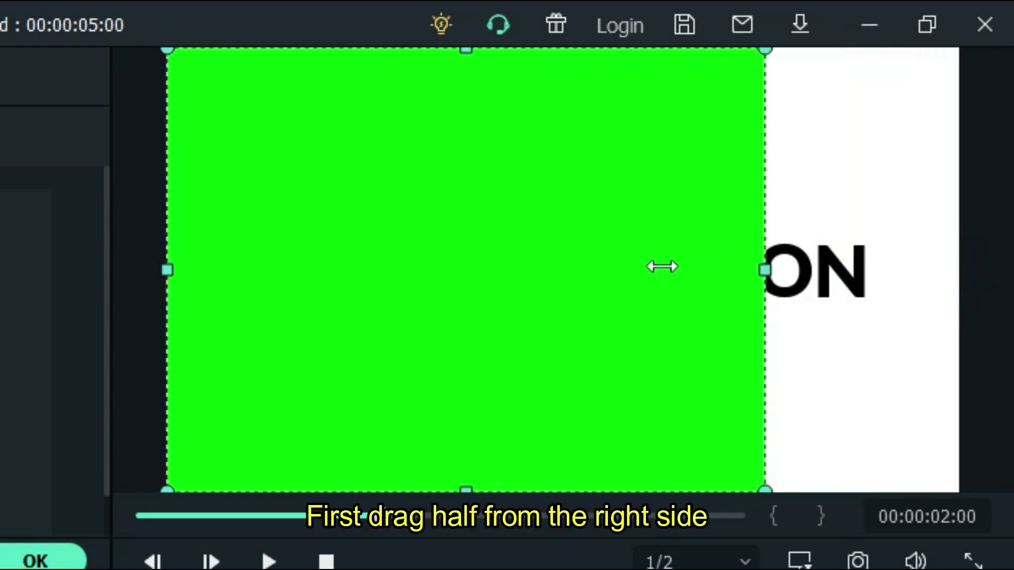
{"action": "left_click_drag", "start_coordinate": [662, 267], "coordinate": [566, 236]}
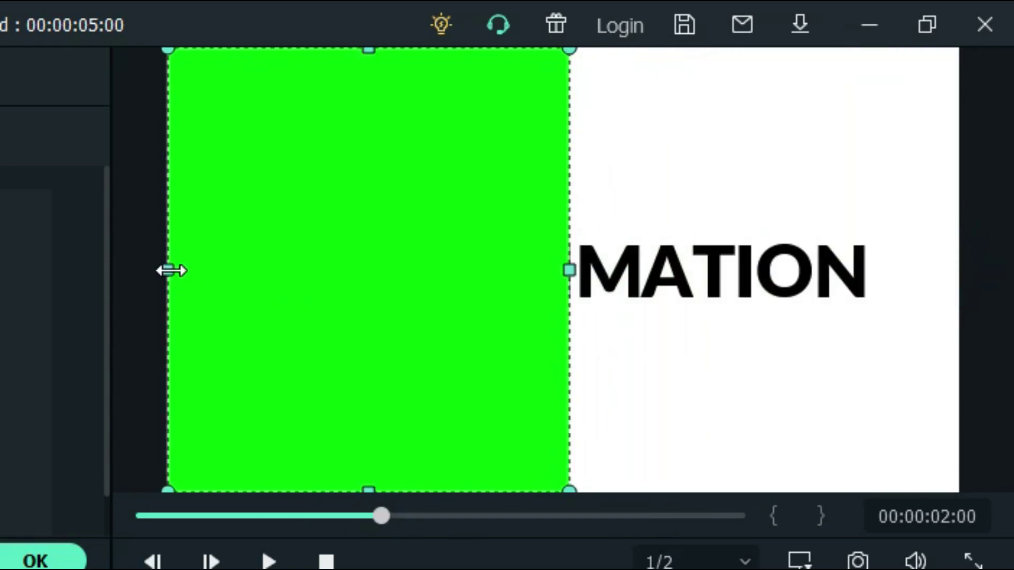
{"action": "left_click_drag", "start_coordinate": [170, 270], "coordinate": [574, 327]}
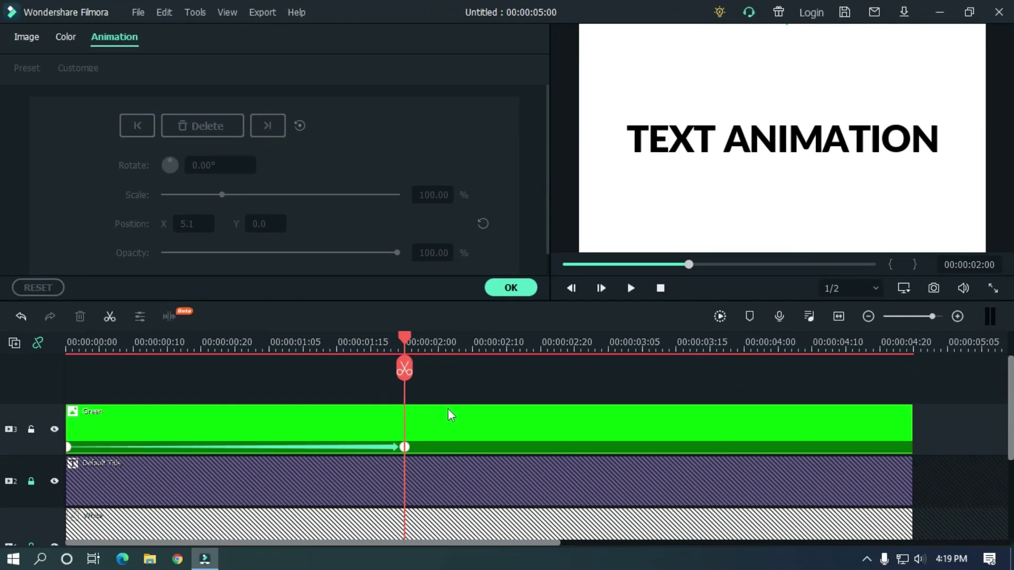
Step: At 4 seconds, widen the Green clip from the centre line outward to fill the frame
{"action": "left_click", "coordinate": [456, 420]}
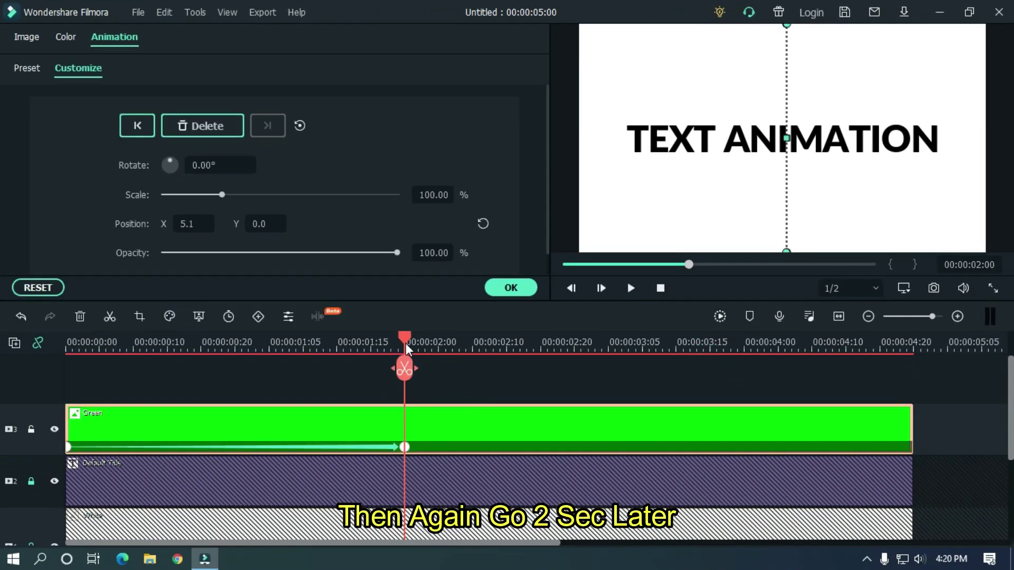
{"action": "left_click_drag", "start_coordinate": [405, 338], "coordinate": [752, 348]}
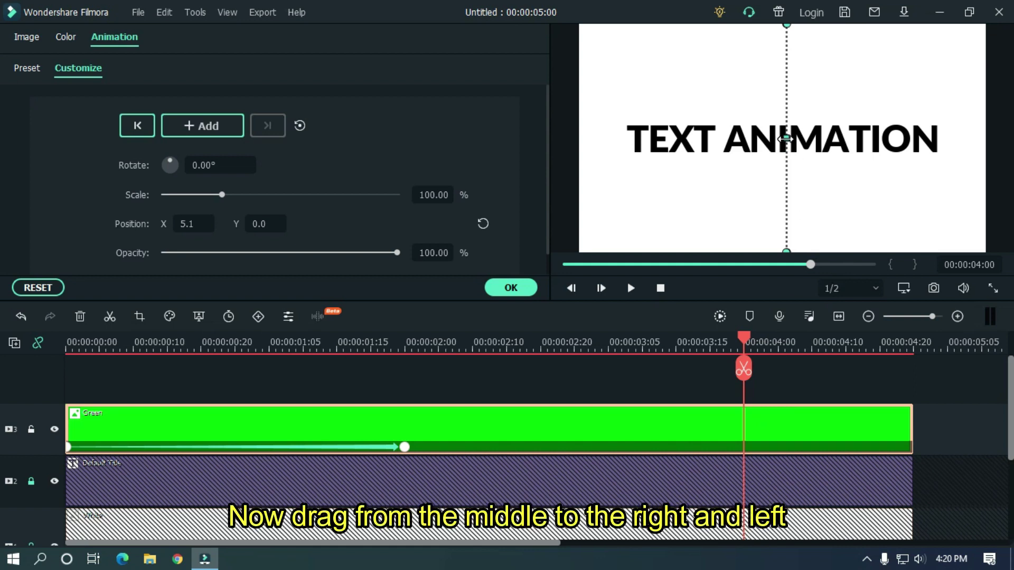
{"action": "left_click_drag", "start_coordinate": [785, 138], "coordinate": [985, 150]}
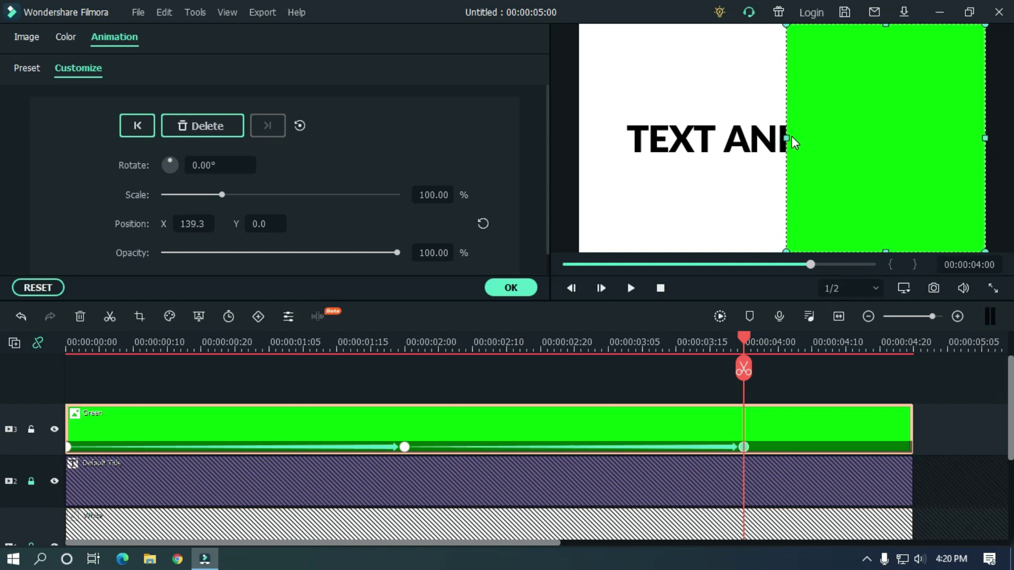
{"action": "left_click_drag", "start_coordinate": [774, 135], "coordinate": [580, 118]}
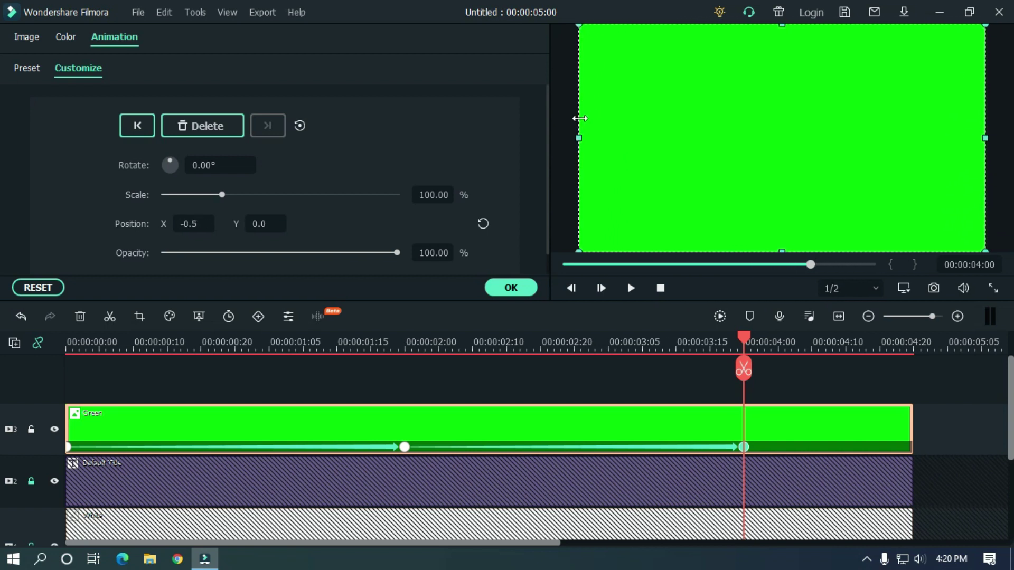
{"action": "left_click", "coordinate": [866, 392]}
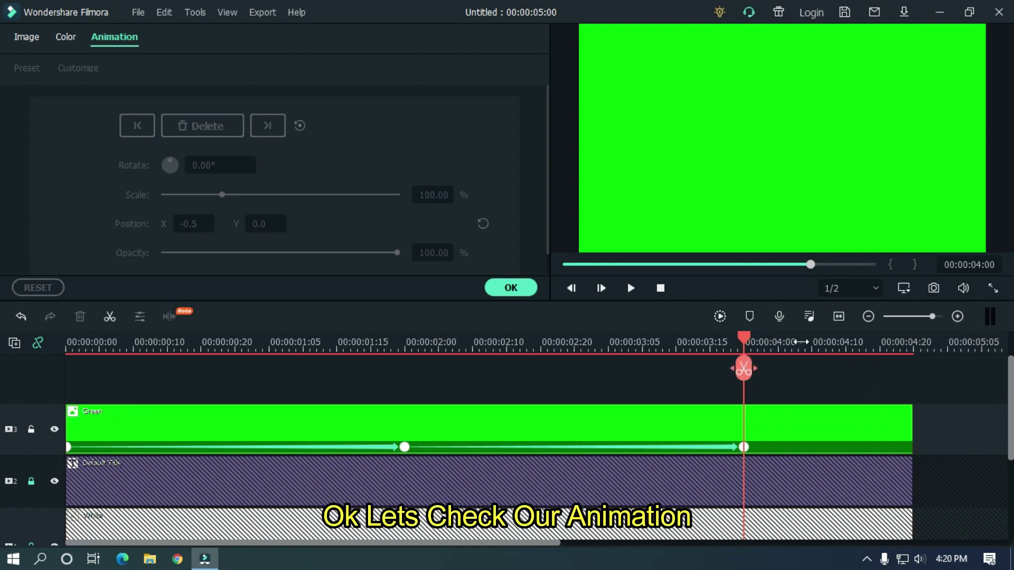
{"action": "left_click_drag", "start_coordinate": [801, 342], "coordinate": [641, 331]}
{"action": "left_click", "coordinate": [660, 288]}
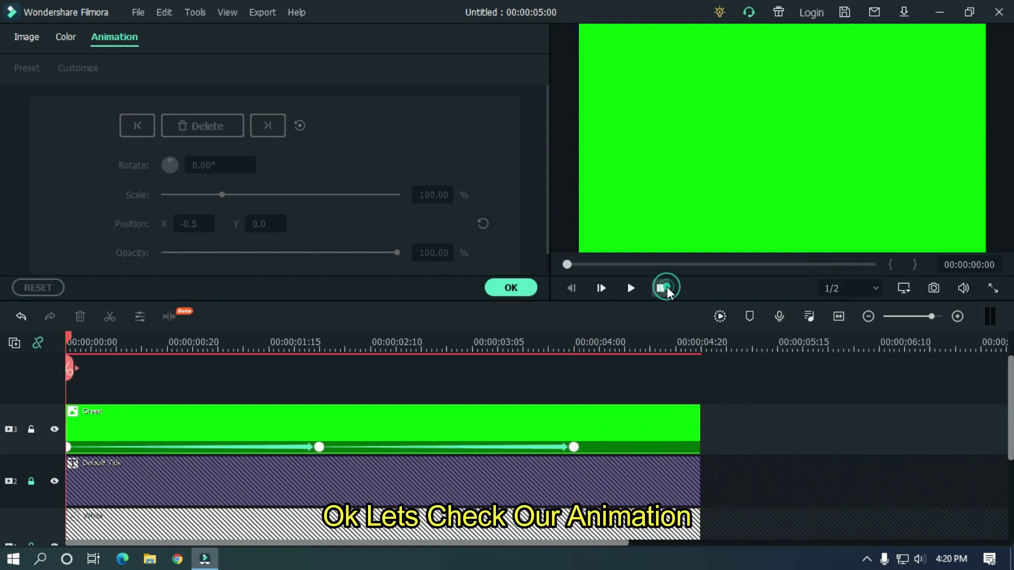
{"action": "left_click", "coordinate": [745, 369]}
{"action": "key", "text": "space"}
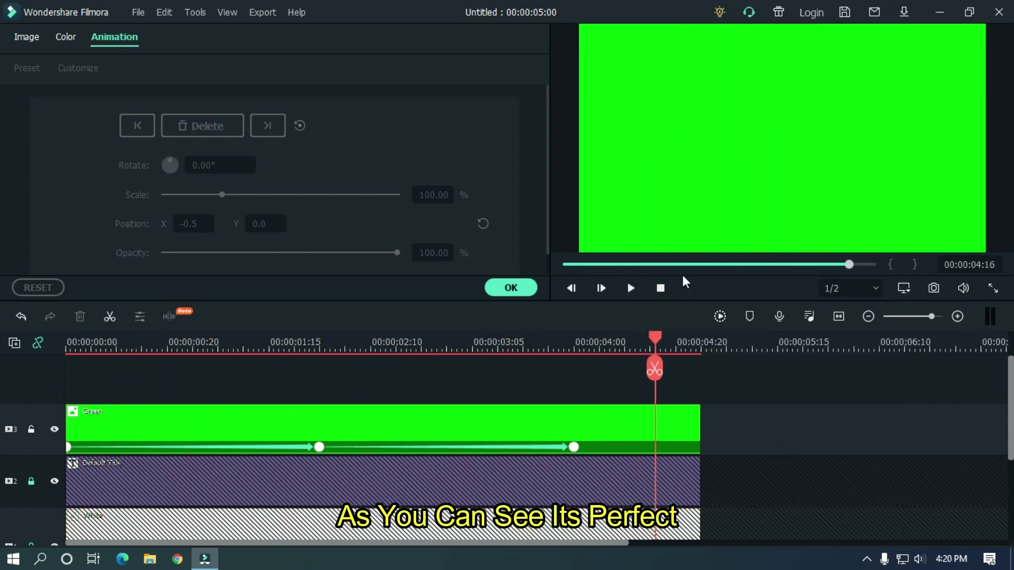
{"action": "left_click_drag", "start_coordinate": [660, 264], "coordinate": [501, 285]}
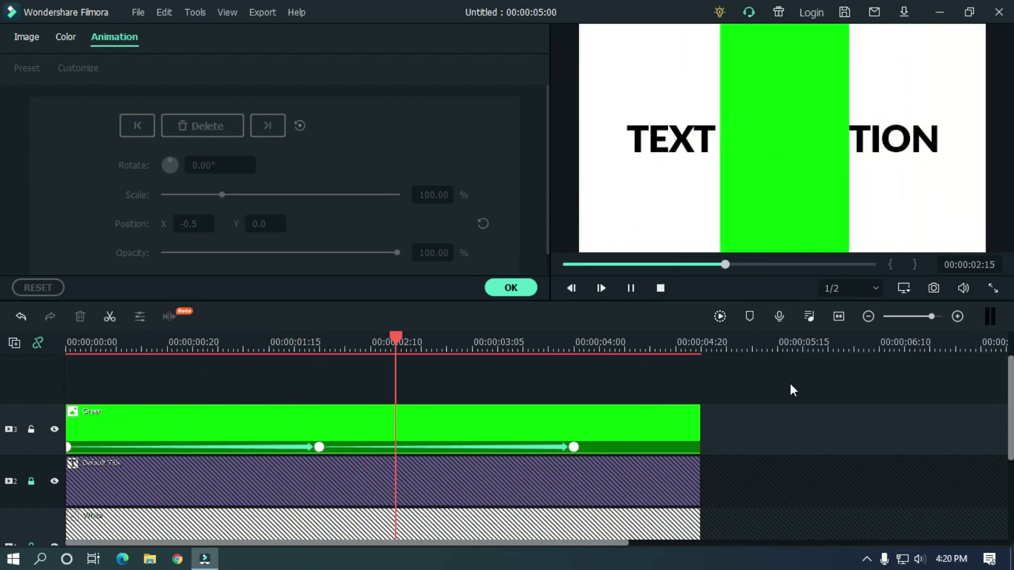
{"action": "key", "text": "space"}
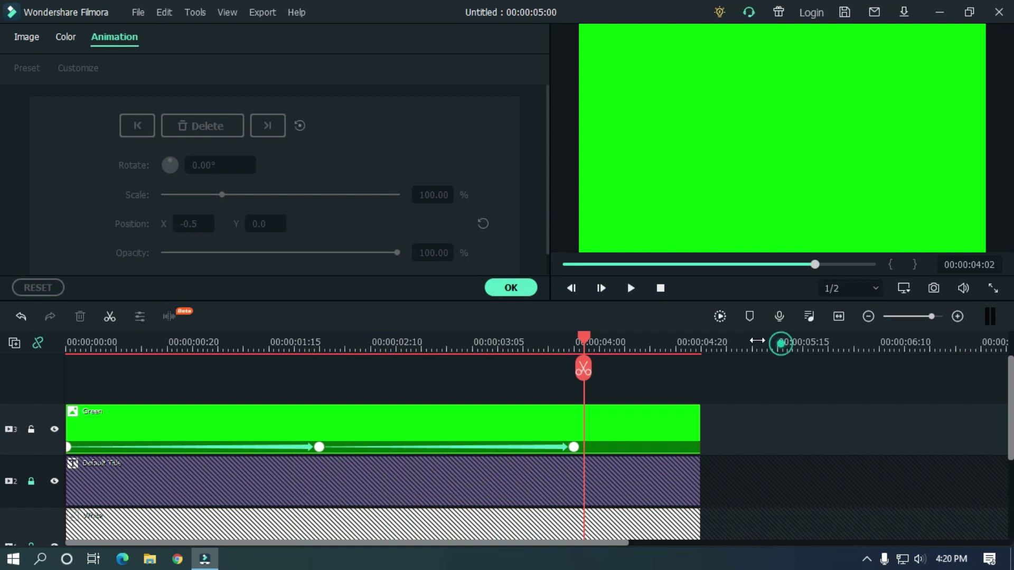
Step: Split the Green clip at 00:00:04:00 and delete the portion after it
{"action": "left_click_drag", "start_coordinate": [757, 341], "coordinate": [473, 348]}
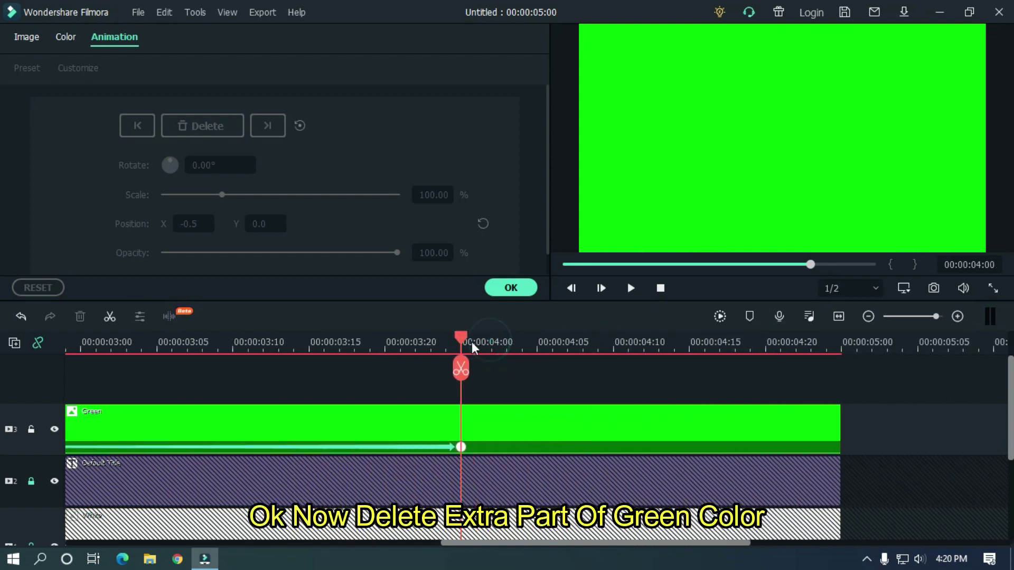
{"action": "left_click", "coordinate": [520, 433]}
{"action": "left_click", "coordinate": [461, 370]}
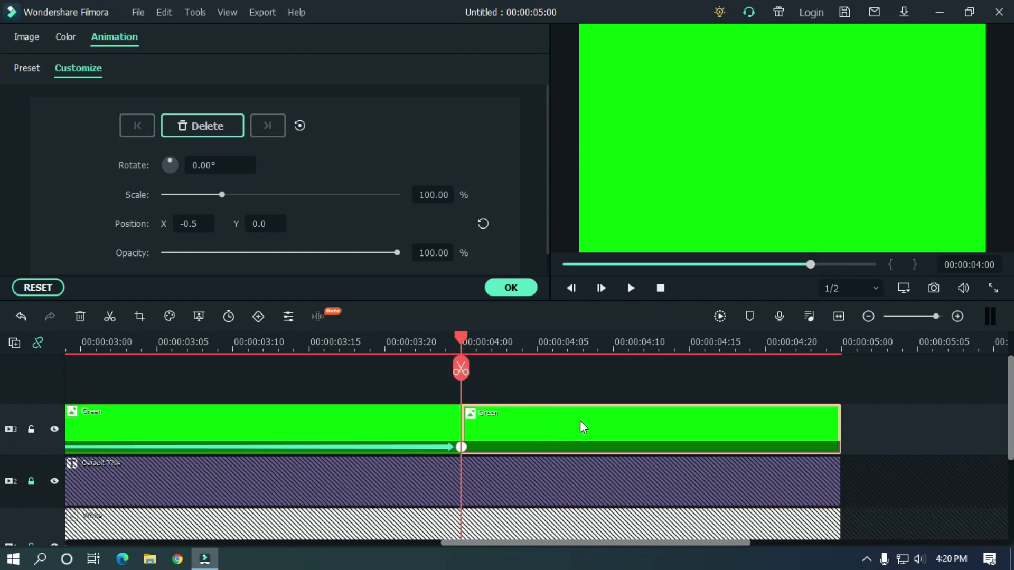
{"action": "key", "text": "Delete"}
{"action": "scroll", "coordinate": [641, 346], "scroll_direction": "down", "scroll_amount": 3}
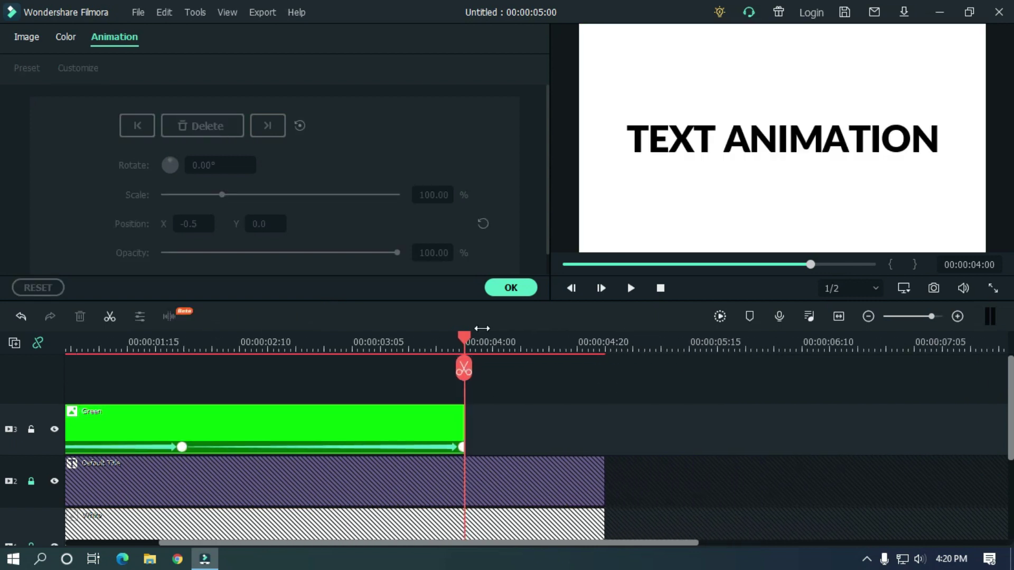
Step: Copy the Green clip and set the playhead 10 frames past its end
{"action": "right_click", "coordinate": [338, 411]}
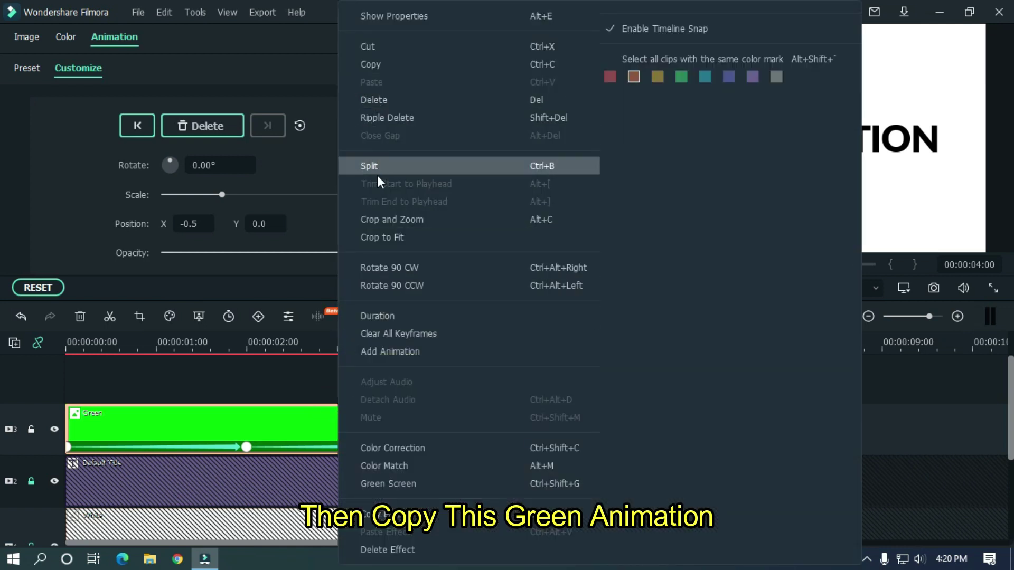
{"action": "left_click", "coordinate": [387, 64]}
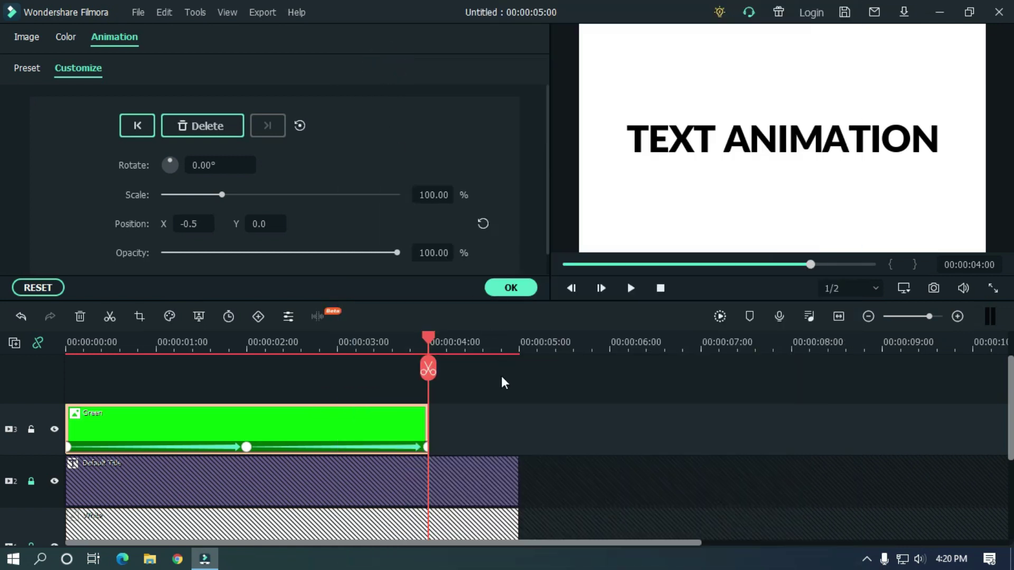
{"action": "left_click_drag", "start_coordinate": [521, 350], "coordinate": [653, 340]}
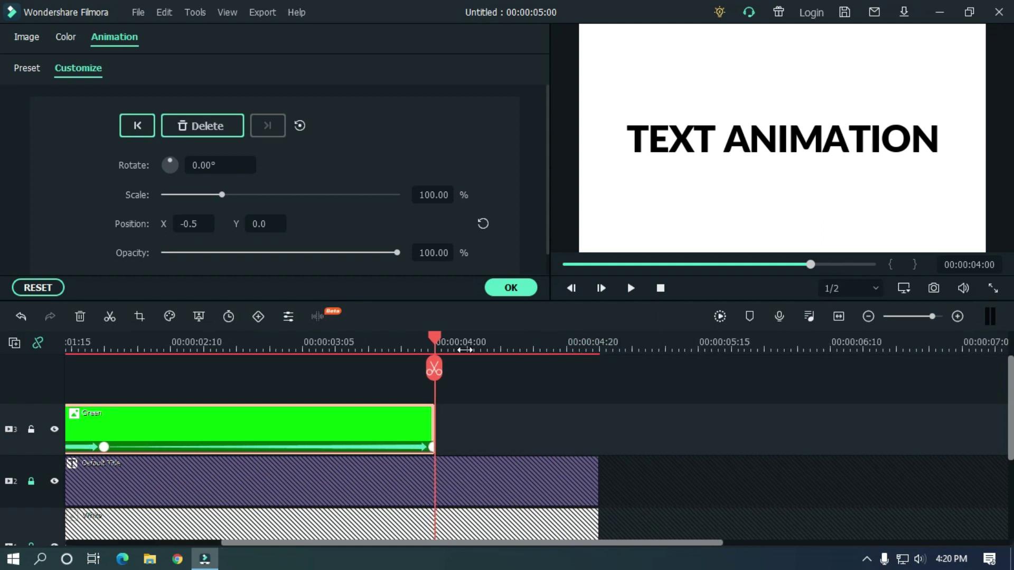
{"action": "left_click", "coordinate": [438, 343]}
{"action": "left_click_drag", "start_coordinate": [521, 343], "coordinate": [570, 343]}
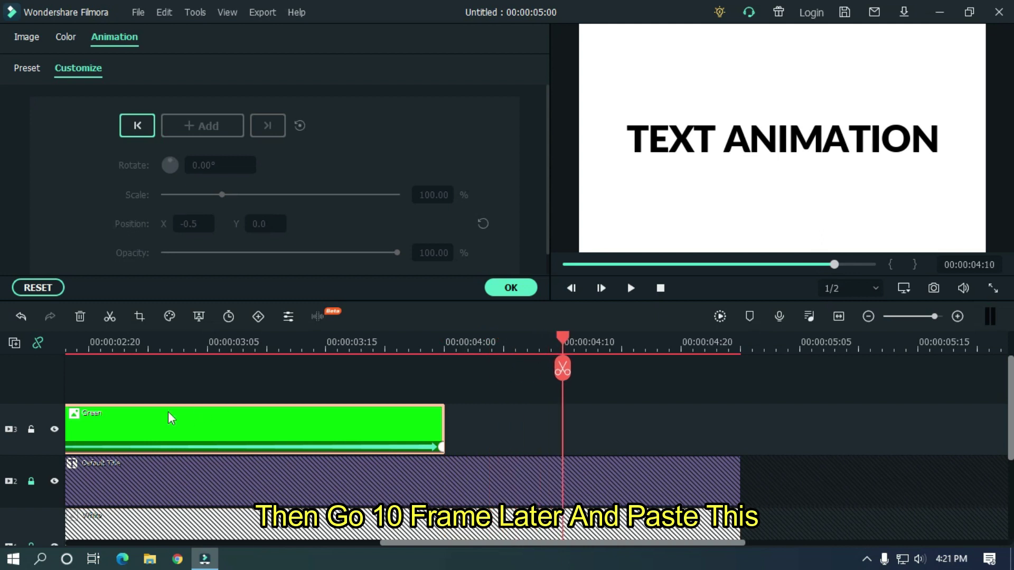
{"action": "left_click", "coordinate": [3, 430]}
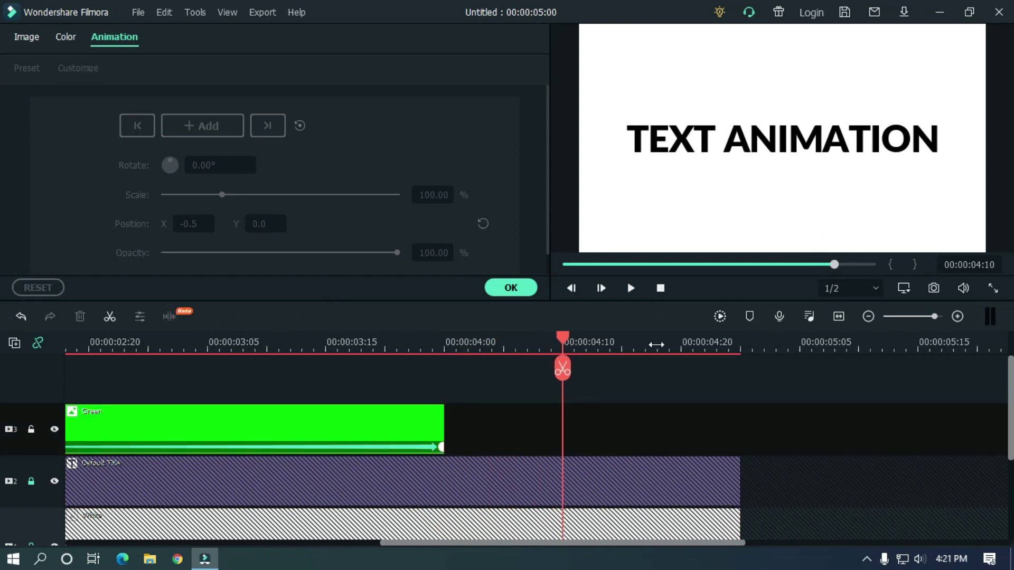
Step: Paste further Green copies, each 10 frames after the previous, and check the wipe near 6:21
{"action": "left_click_drag", "start_coordinate": [656, 344], "coordinate": [598, 340]}
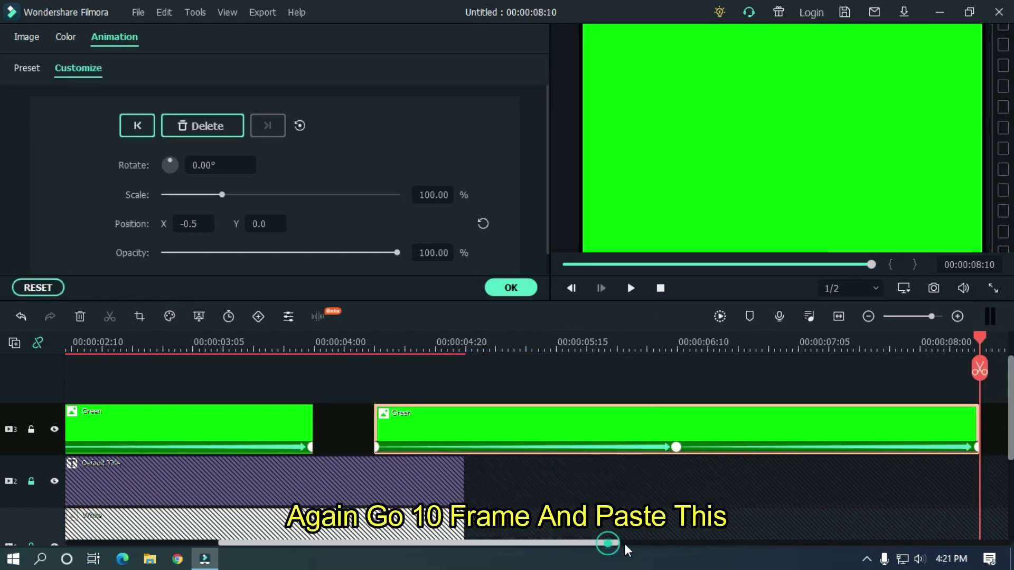
{"action": "left_click_drag", "start_coordinate": [606, 545], "coordinate": [870, 555]}
{"action": "left_click_drag", "start_coordinate": [543, 340], "coordinate": [526, 342]}
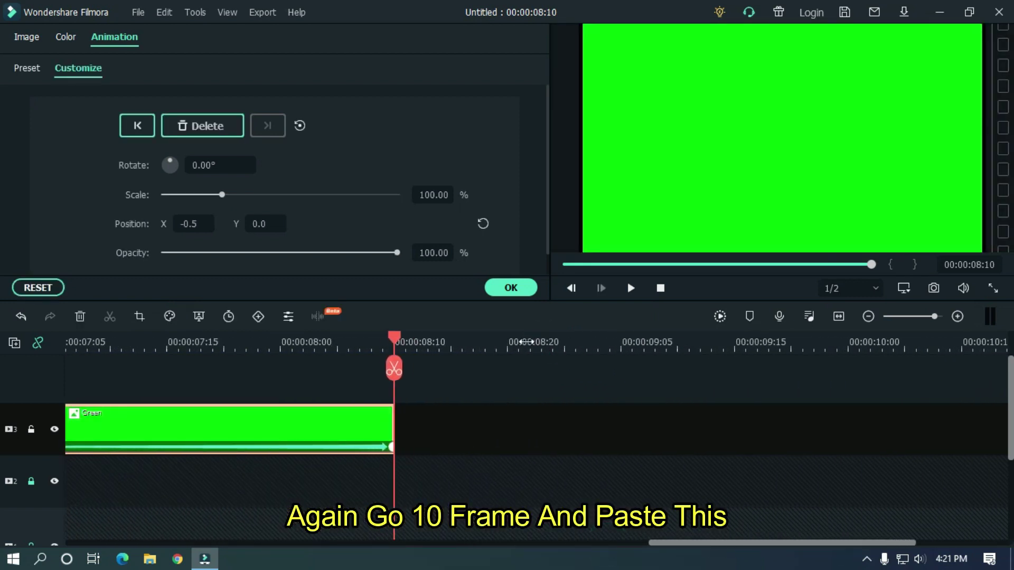
{"action": "left_click_drag", "start_coordinate": [395, 340], "coordinate": [511, 339]}
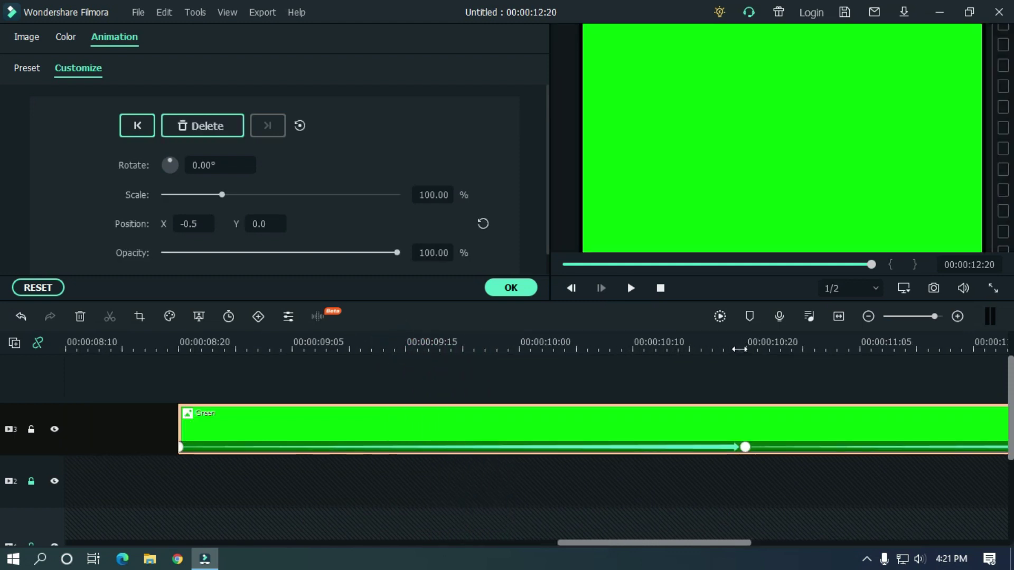
{"action": "scroll", "coordinate": [739, 349], "scroll_direction": "down", "scroll_amount": 5}
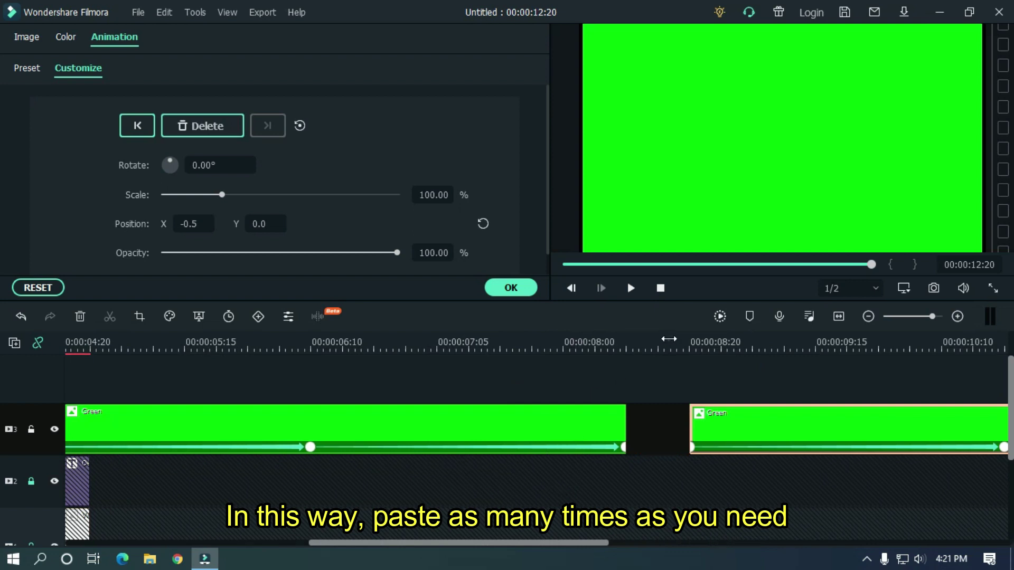
{"action": "scroll", "coordinate": [668, 339], "scroll_direction": "down", "scroll_amount": 4}
{"action": "left_click", "coordinate": [577, 341]}
{"action": "scroll", "coordinate": [594, 334], "scroll_direction": "down", "scroll_amount": 2}
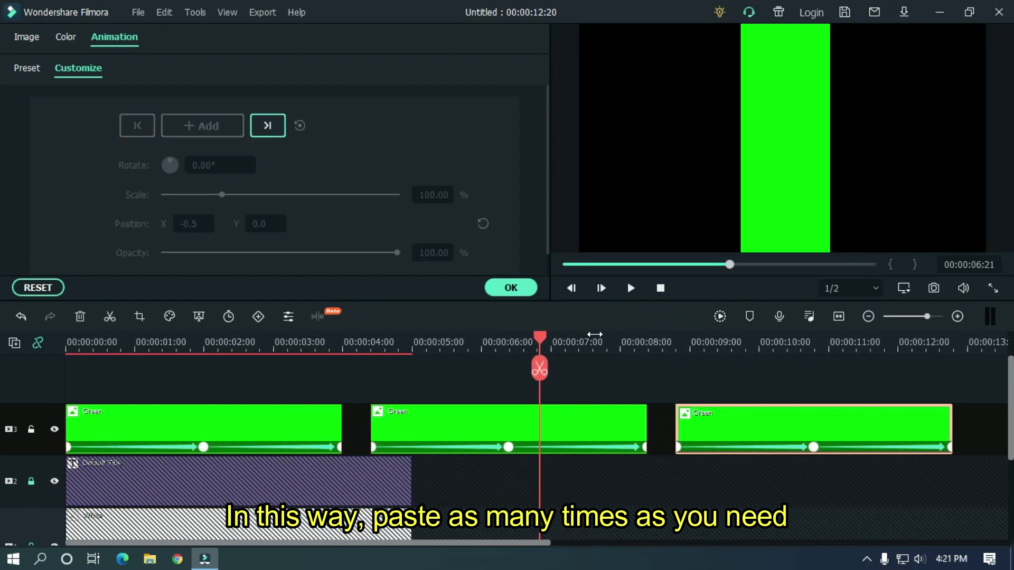
{"action": "scroll", "coordinate": [595, 334], "scroll_direction": "down", "scroll_amount": 1}
{"action": "scroll", "coordinate": [6, 438], "scroll_direction": "down", "scroll_amount": 3}
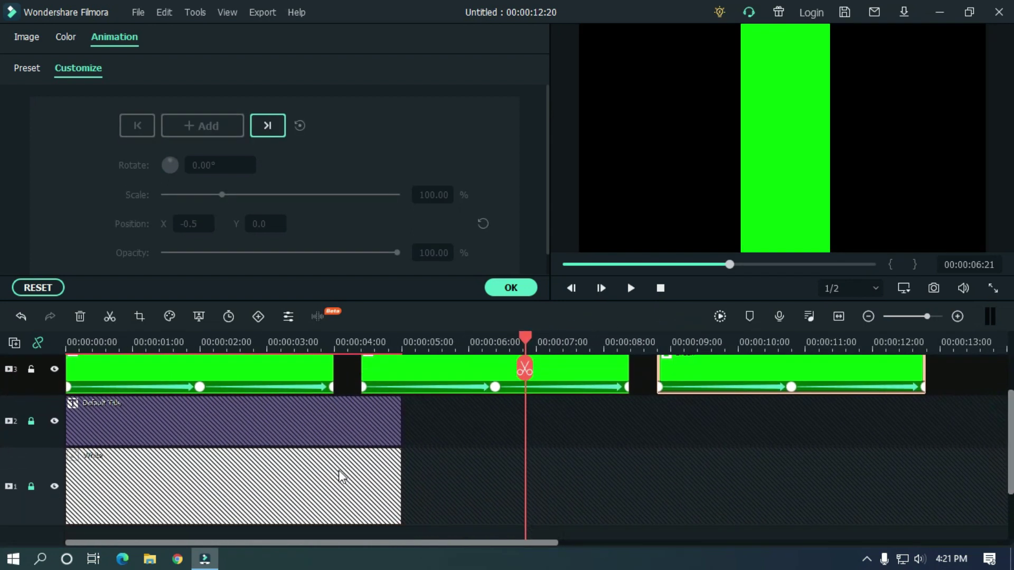
Step: Unlock the title and White tracks and select both clips to extend them to about 12:20
{"action": "left_click", "coordinate": [31, 421]}
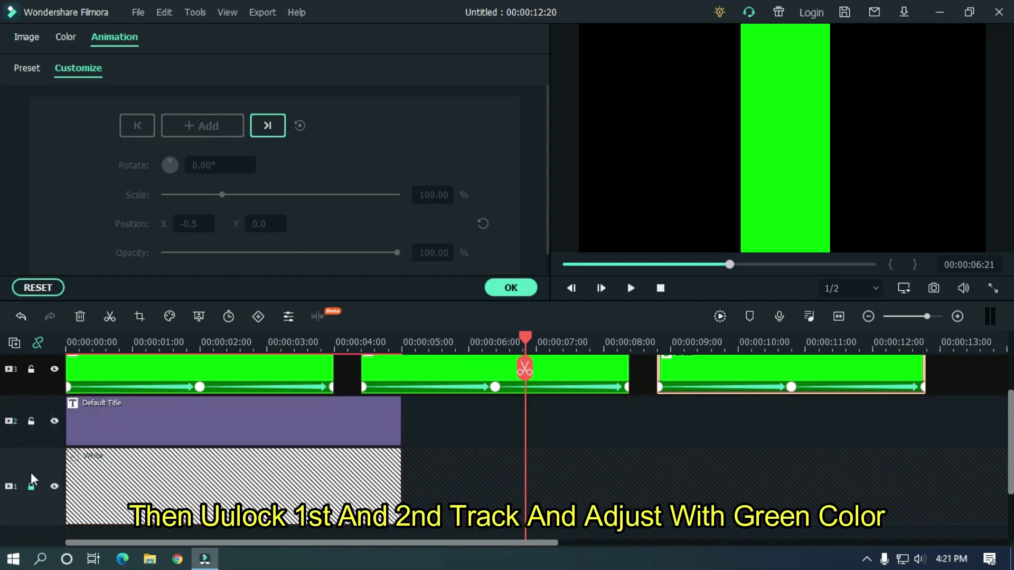
{"action": "left_click", "coordinate": [31, 487]}
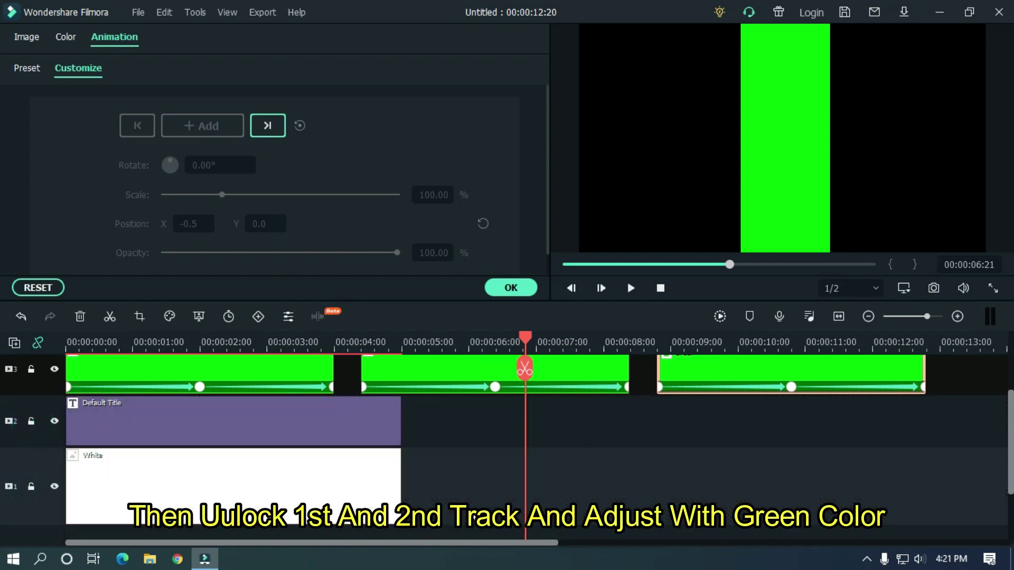
{"action": "left_click_drag", "start_coordinate": [470, 528], "coordinate": [925, 408]}
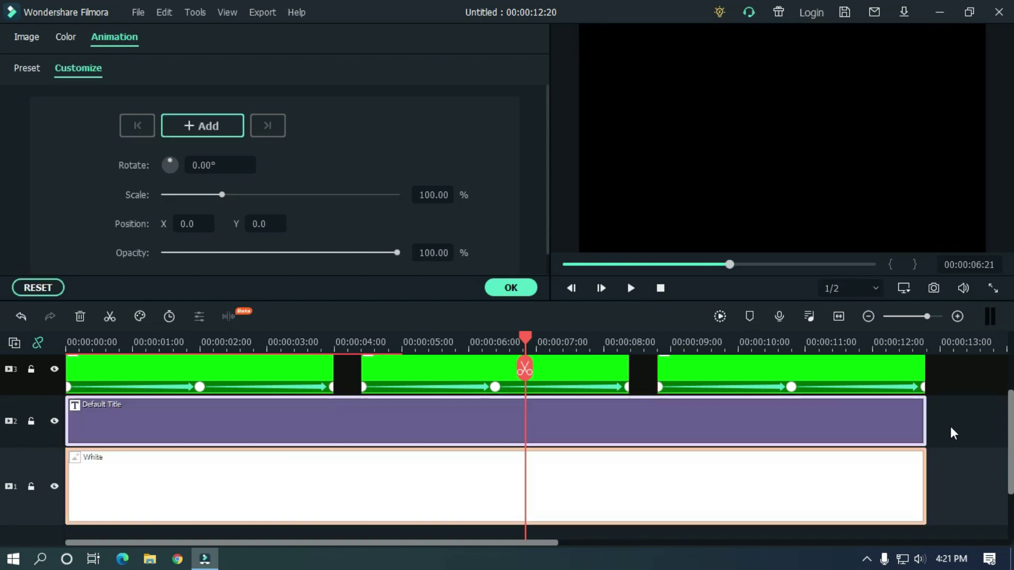
Step: Scrub back from about 4:10 through the sequence to review the green wipes
{"action": "scroll", "coordinate": [3, 464], "scroll_direction": "up", "scroll_amount": 2}
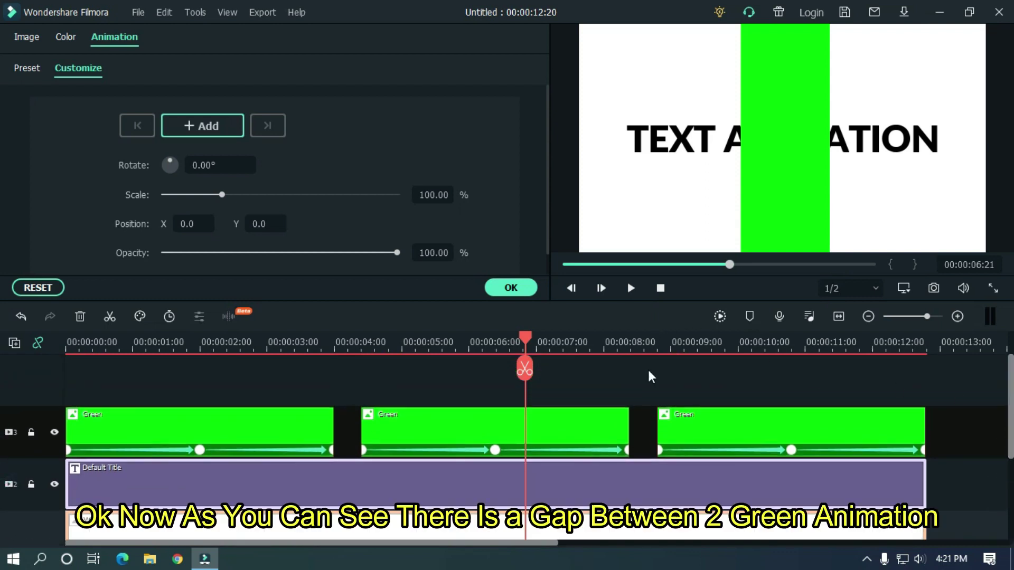
{"action": "left_click_drag", "start_coordinate": [528, 346], "coordinate": [546, 363]}
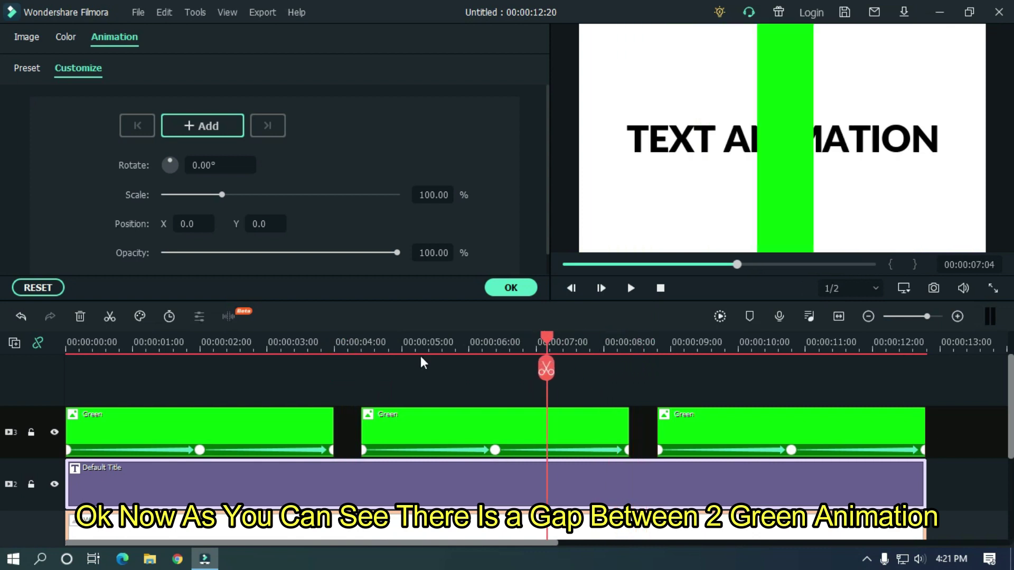
{"action": "left_click_drag", "start_coordinate": [420, 362], "coordinate": [357, 370]}
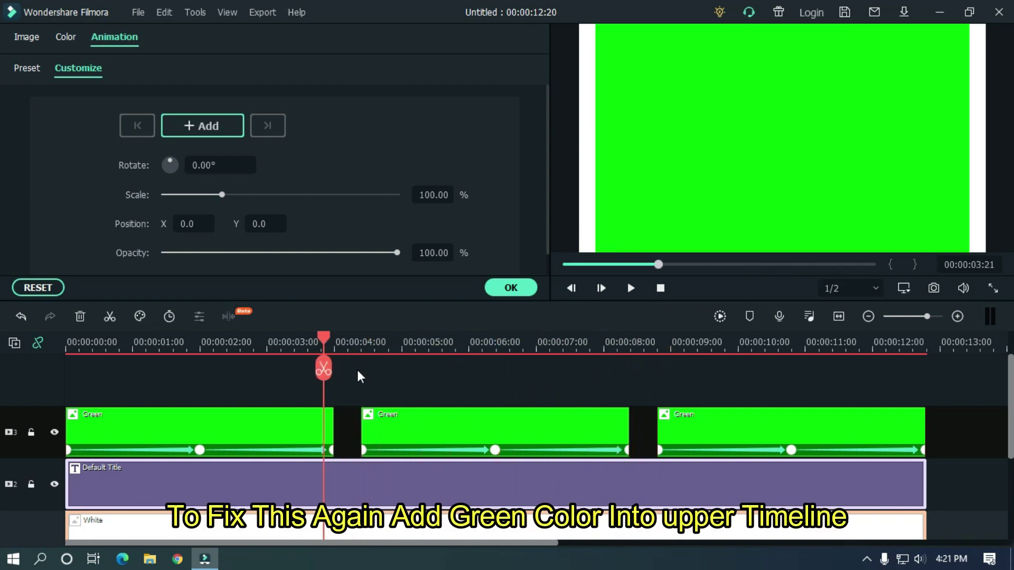
Step: Place a Green colour clip on track 4 and trim it to fill the first gap
{"action": "left_click", "coordinate": [513, 287]}
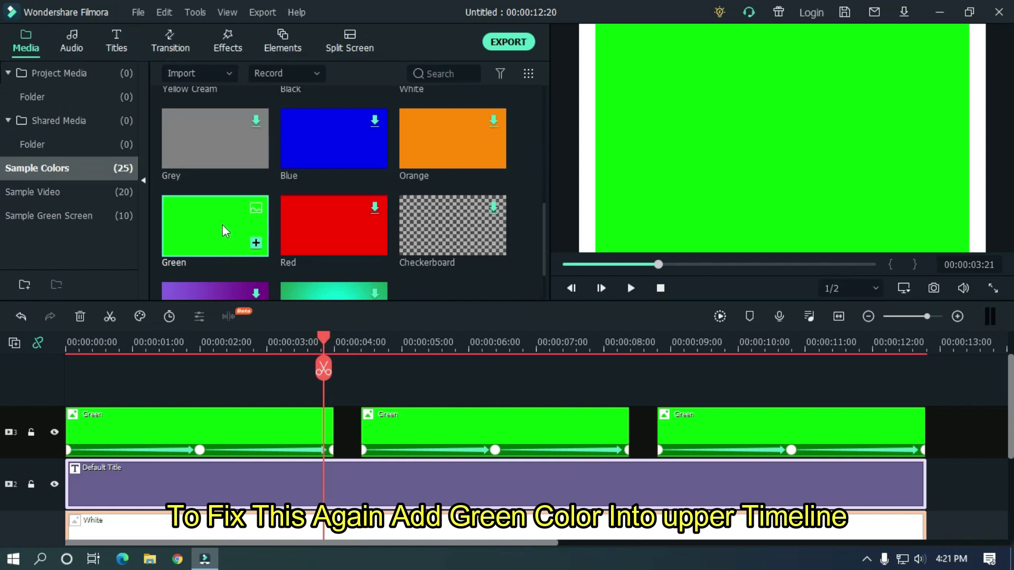
{"action": "left_click_drag", "start_coordinate": [220, 223], "coordinate": [340, 369]}
{"action": "scroll", "coordinate": [864, 449], "scroll_direction": "up", "scroll_amount": 3}
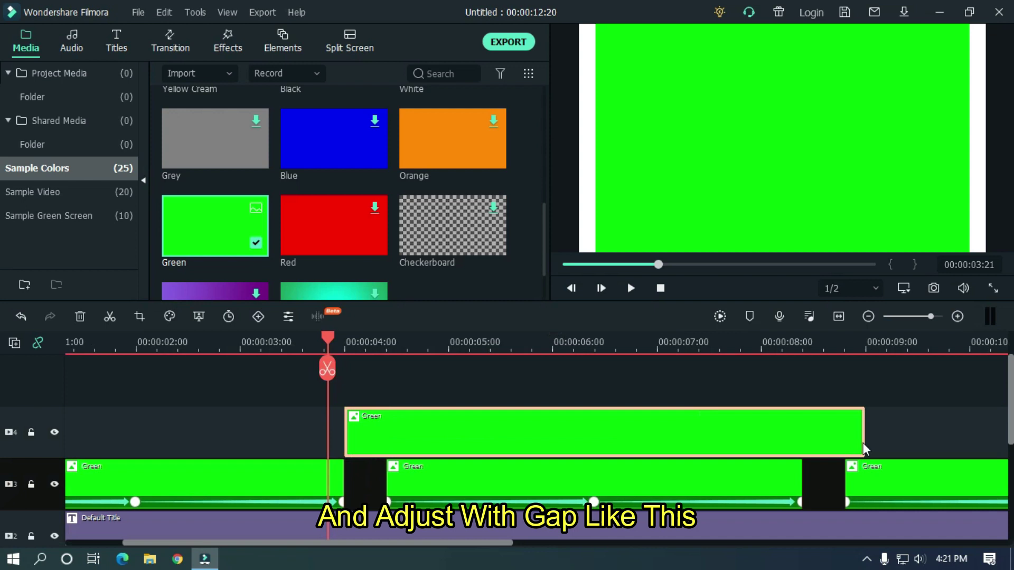
{"action": "left_click_drag", "start_coordinate": [864, 428], "coordinate": [386, 413]}
{"action": "left_click", "coordinate": [471, 404]}
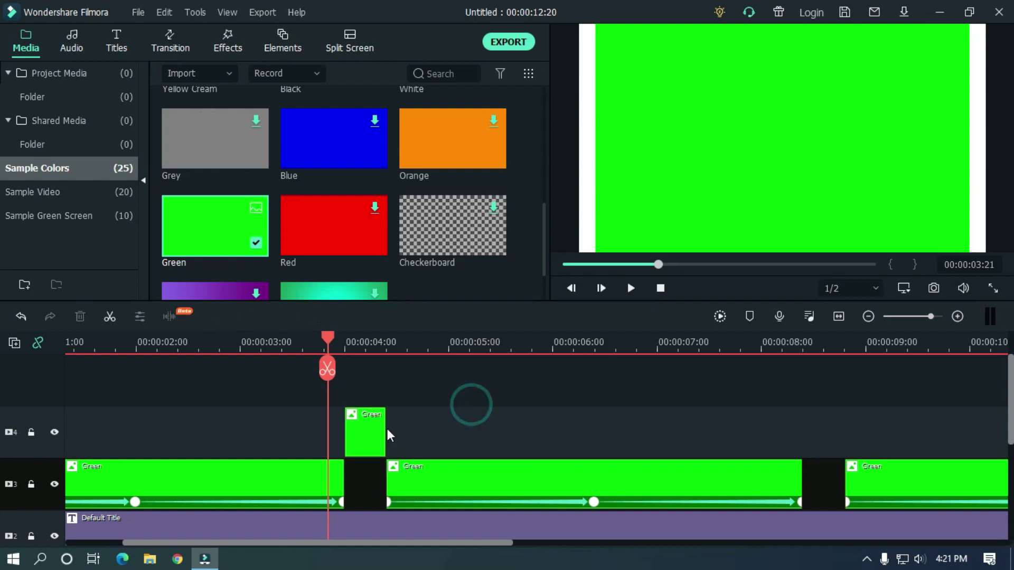
Step: Copy the short Green clip and paste it over the second gap near 8 seconds
{"action": "left_click", "coordinate": [370, 429]}
{"action": "right_click", "coordinate": [370, 429]}
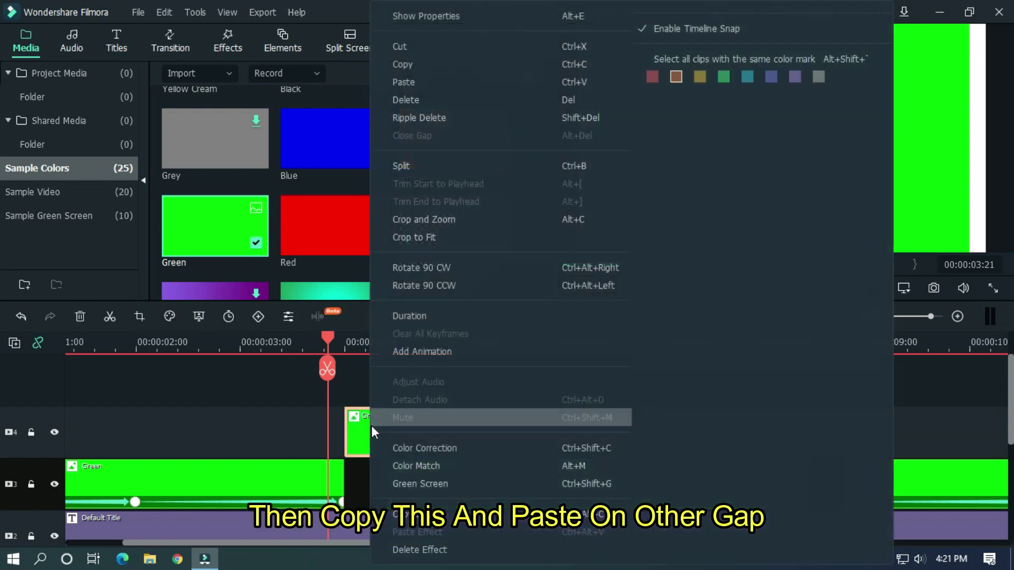
{"action": "left_click", "coordinate": [411, 65]}
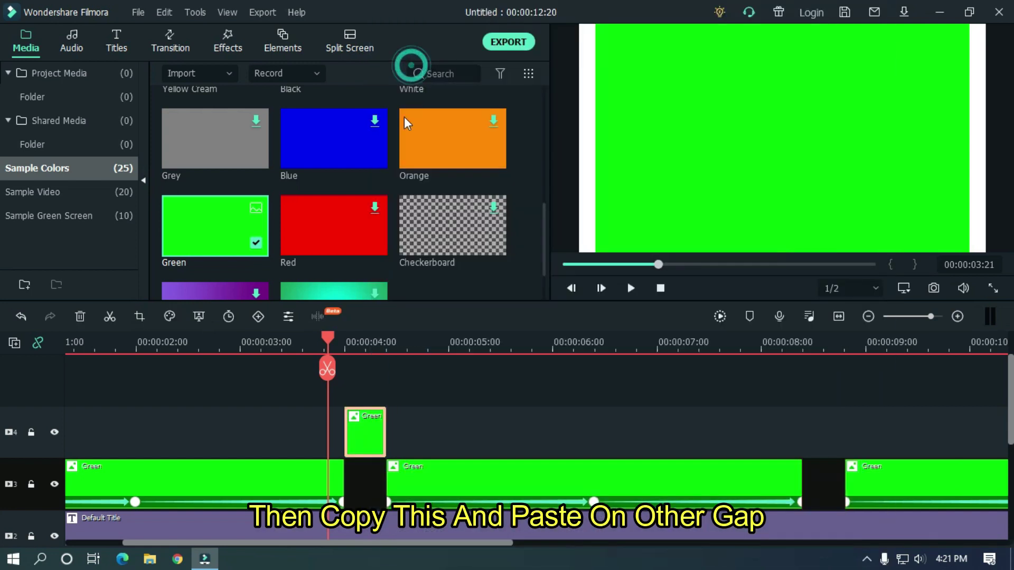
{"action": "left_click", "coordinate": [4, 437]}
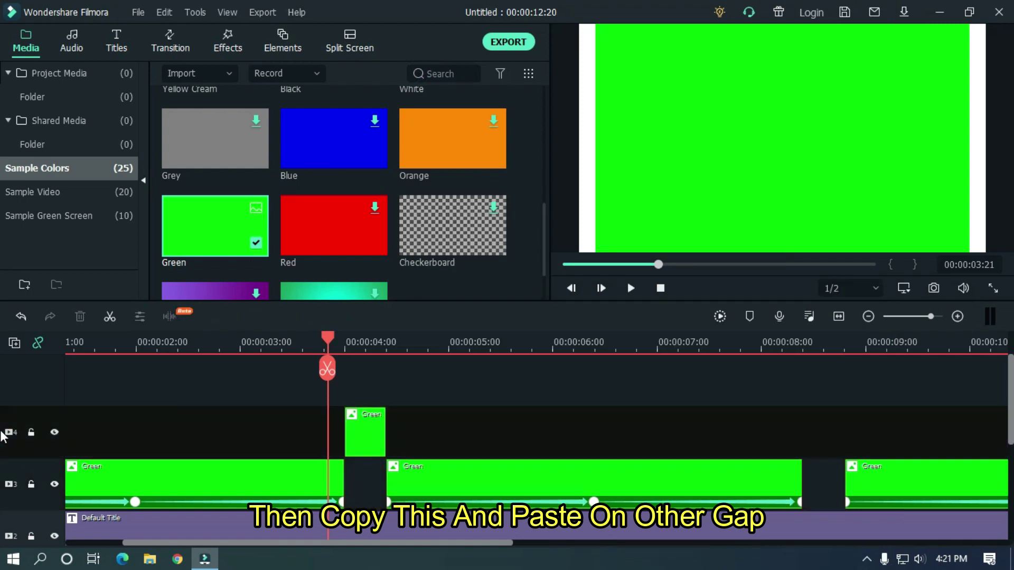
{"action": "left_click", "coordinate": [808, 344]}
{"action": "key", "text": "ctrl+v"}
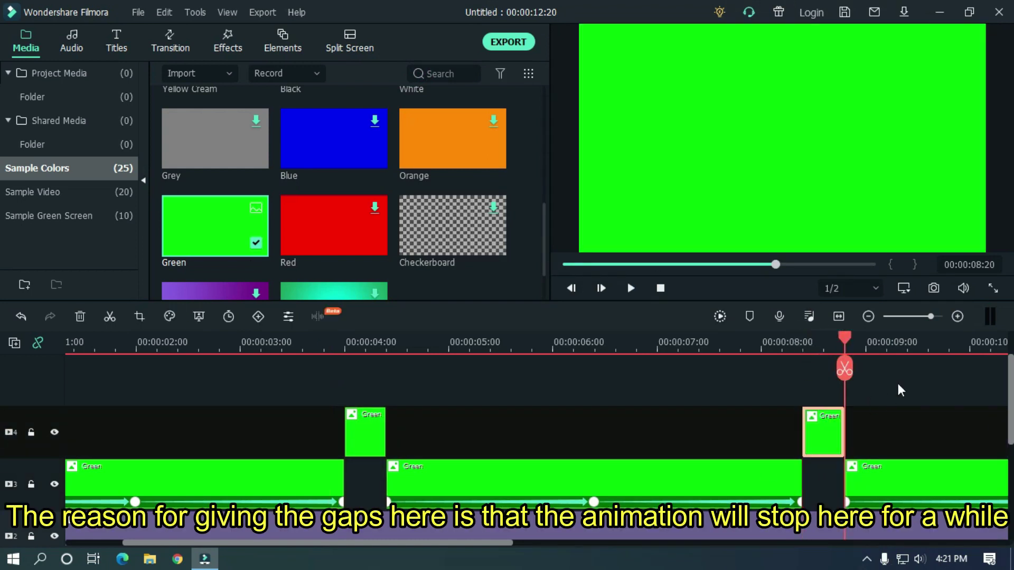
{"action": "scroll", "coordinate": [861, 416], "scroll_direction": "up", "scroll_amount": 3}
{"action": "left_click", "coordinate": [861, 416]}
{"action": "left_click_drag", "start_coordinate": [787, 430], "coordinate": [777, 426]}
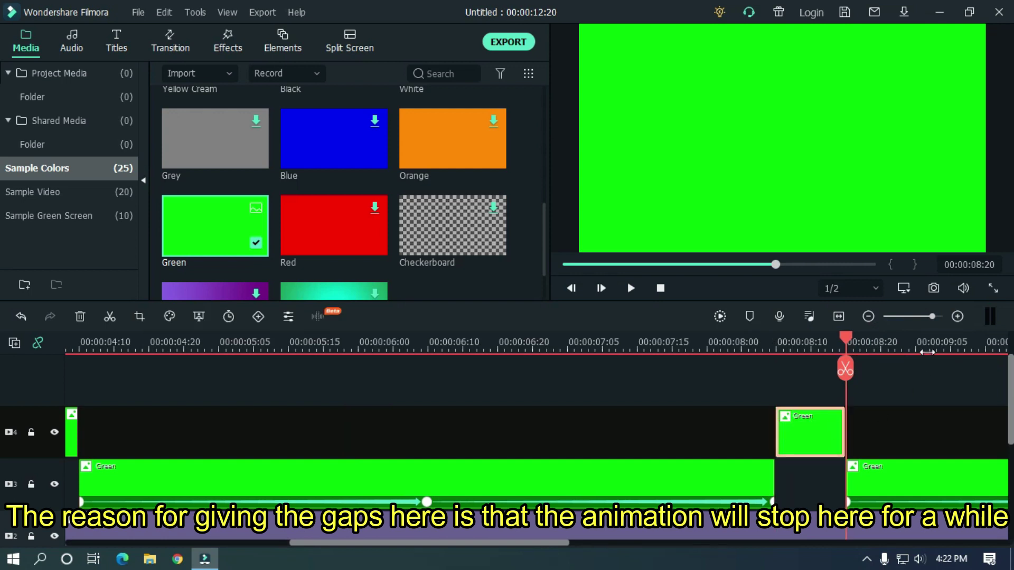
{"action": "scroll", "coordinate": [925, 346], "scroll_direction": "down", "scroll_amount": 5}
{"action": "scroll", "coordinate": [749, 338], "scroll_direction": "down", "scroll_amount": 3}
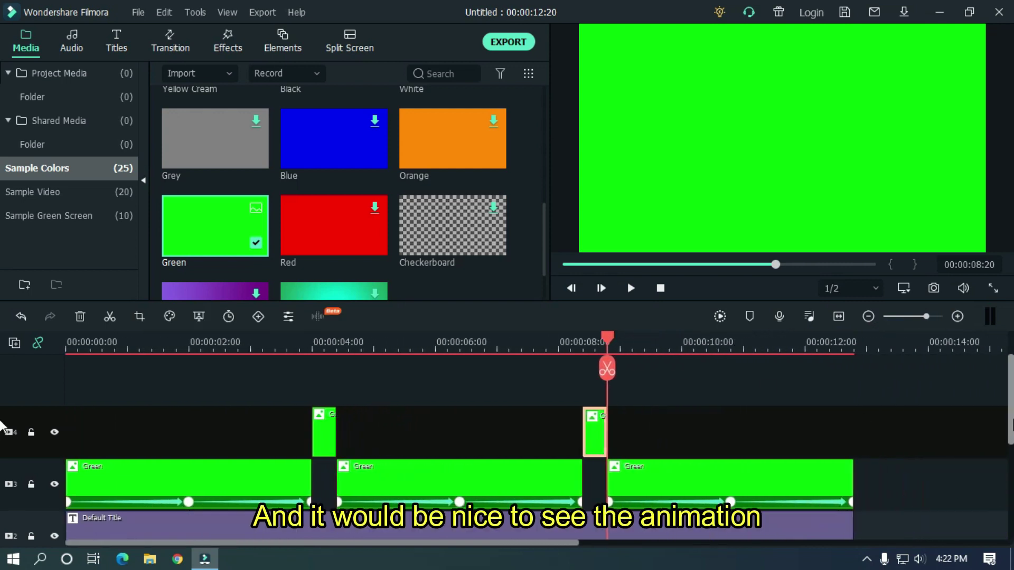
{"action": "scroll", "coordinate": [3, 433], "scroll_direction": "down", "scroll_amount": 2}
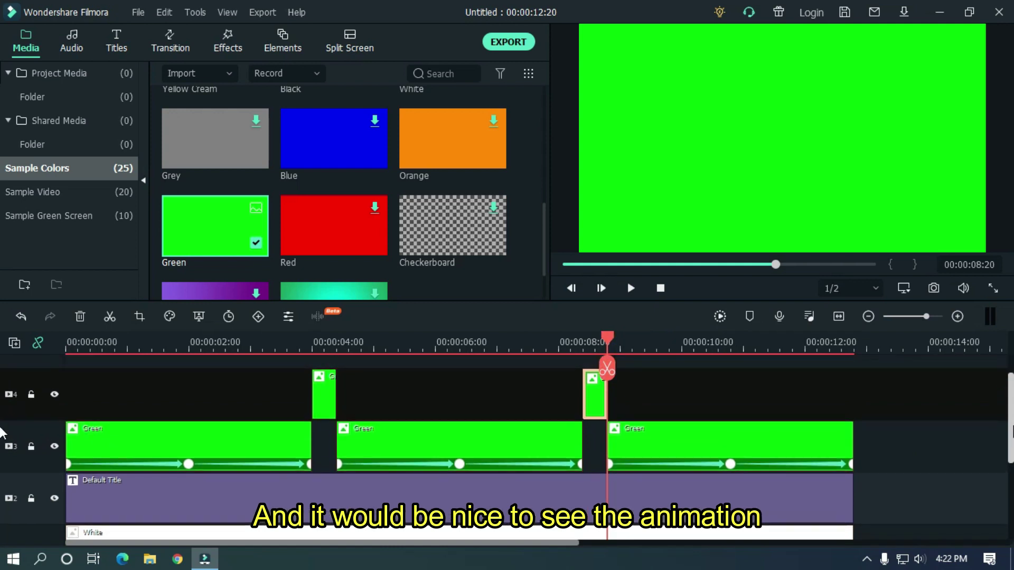
{"action": "left_click", "coordinate": [661, 287]}
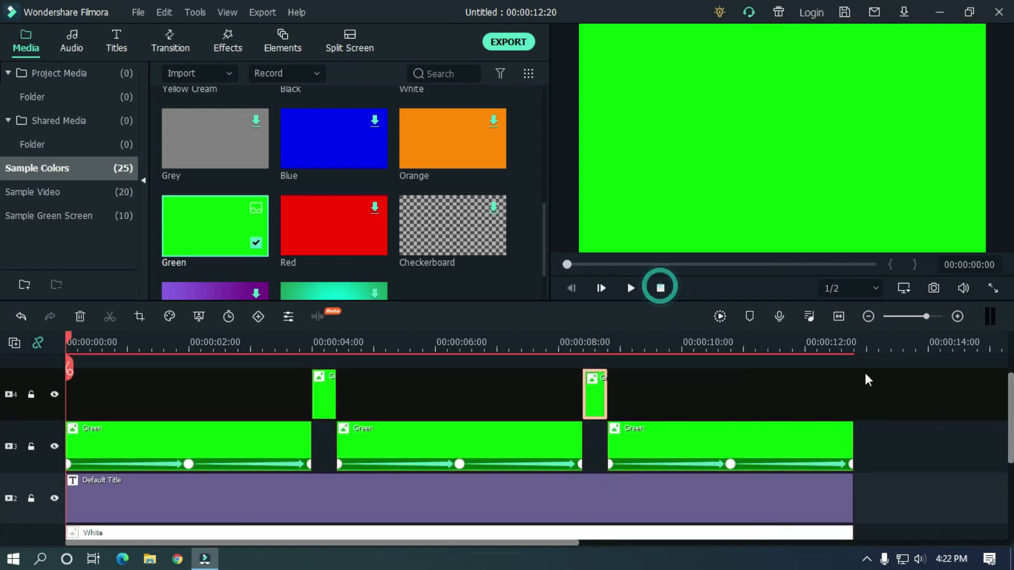
{"action": "key", "text": "space"}
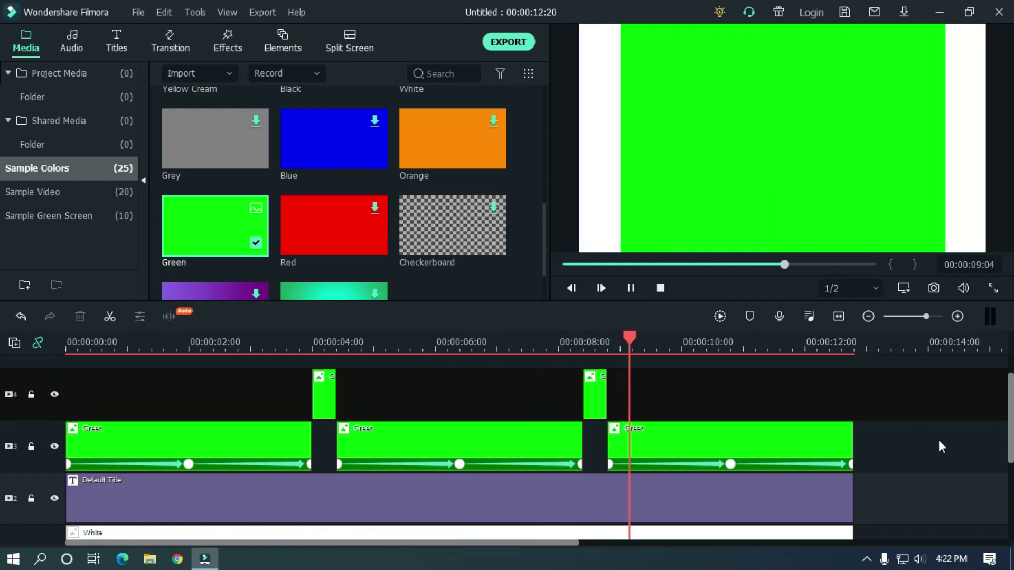
{"action": "scroll", "coordinate": [854, 491], "scroll_direction": "down", "scroll_amount": 2}
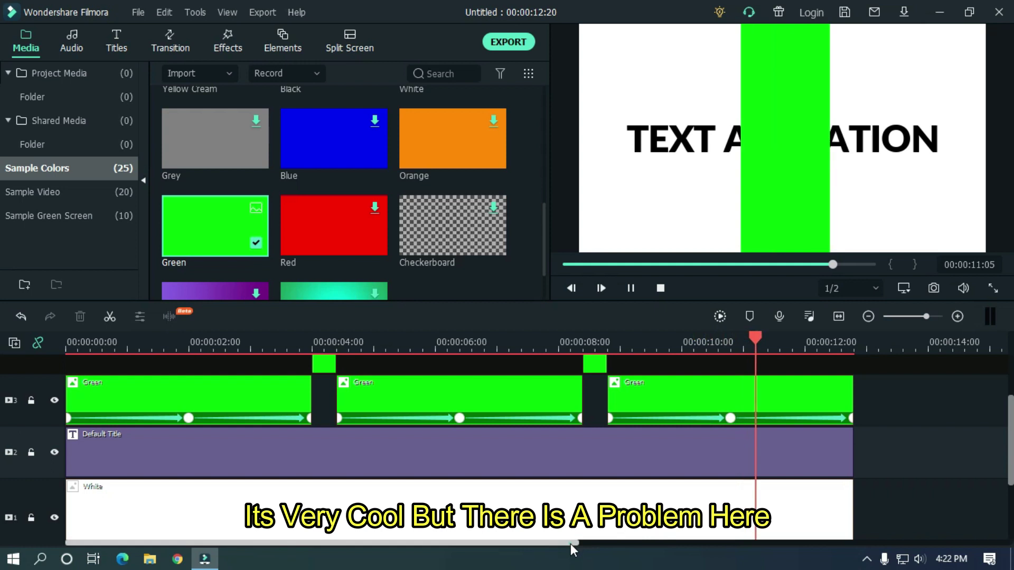
{"action": "left_click_drag", "start_coordinate": [570, 543], "coordinate": [796, 536]}
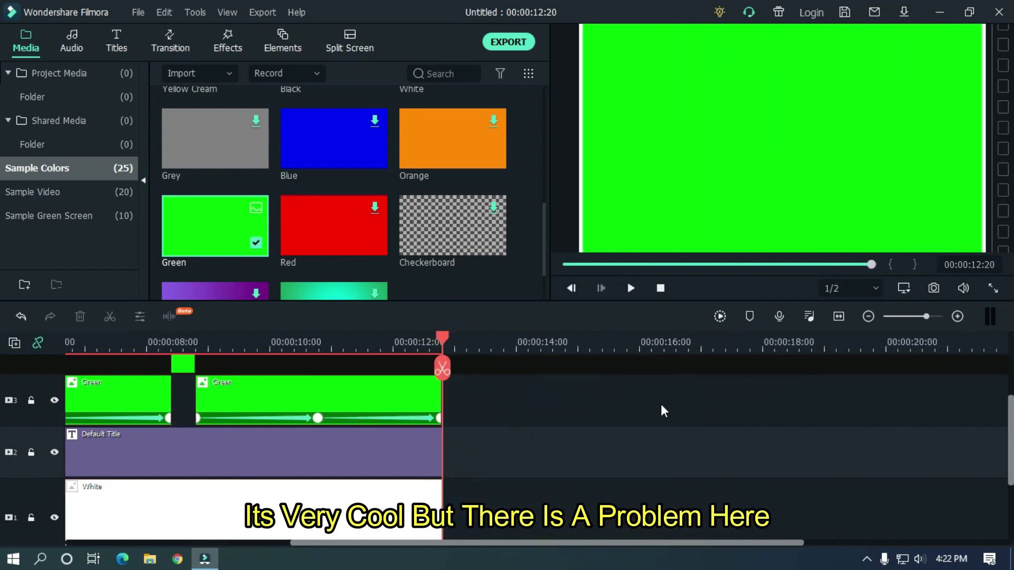
{"action": "scroll", "coordinate": [539, 353], "scroll_direction": "up", "scroll_amount": 3}
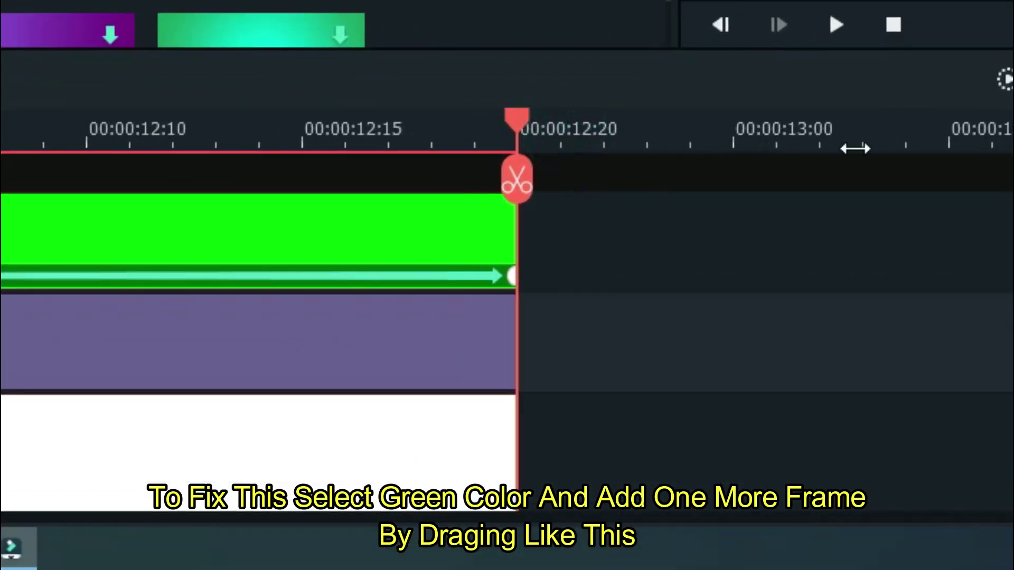
Step: Extend the last Green clip on track 3 by one frame to 12:21 and play back the ending
{"action": "left_click", "coordinate": [471, 242]}
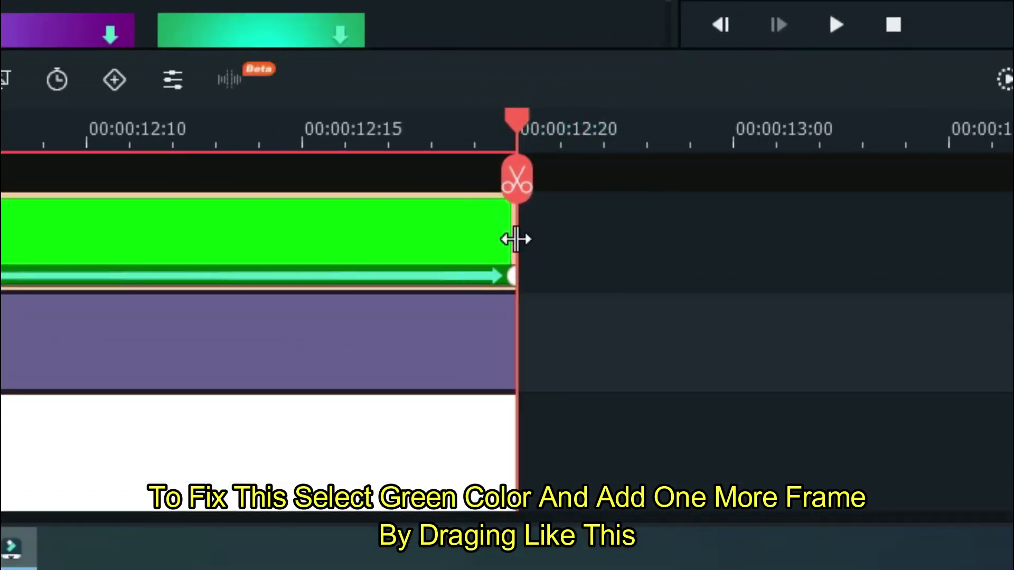
{"action": "left_click_drag", "start_coordinate": [515, 239], "coordinate": [556, 236]}
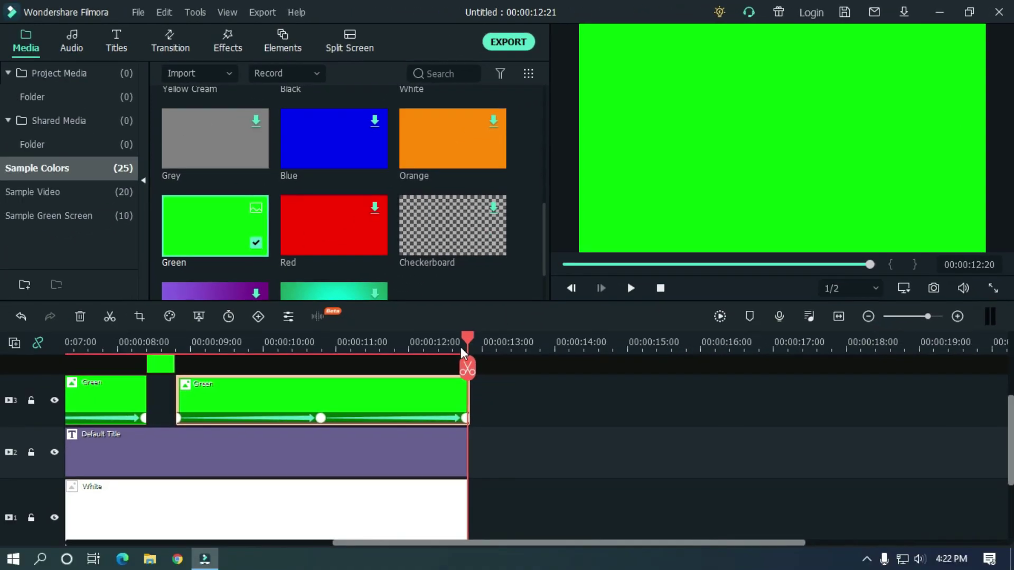
{"action": "left_click", "coordinate": [432, 346]}
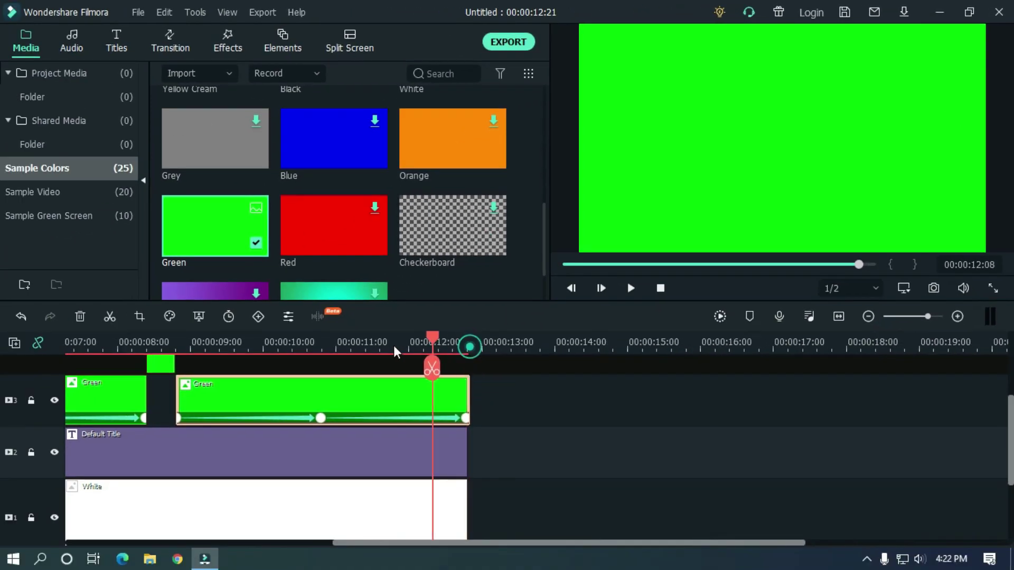
{"action": "key", "text": "space"}
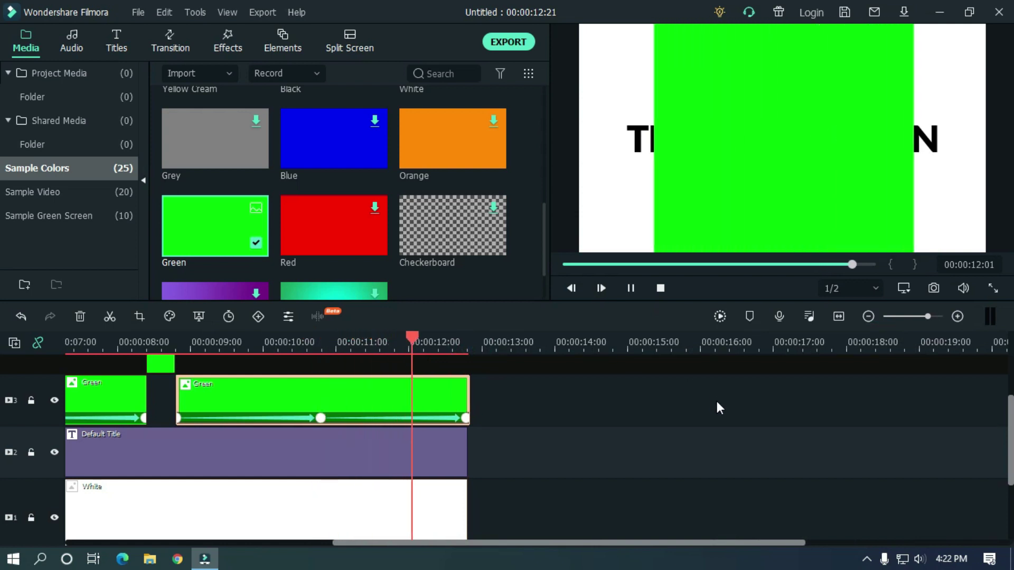
Step: Export the whole project as a 1920x1080, 25 fps MP4 video named 'Green'
{"action": "left_click_drag", "start_coordinate": [709, 543], "coordinate": [296, 537]}
{"action": "left_click_drag", "start_coordinate": [825, 346], "coordinate": [629, 336]}
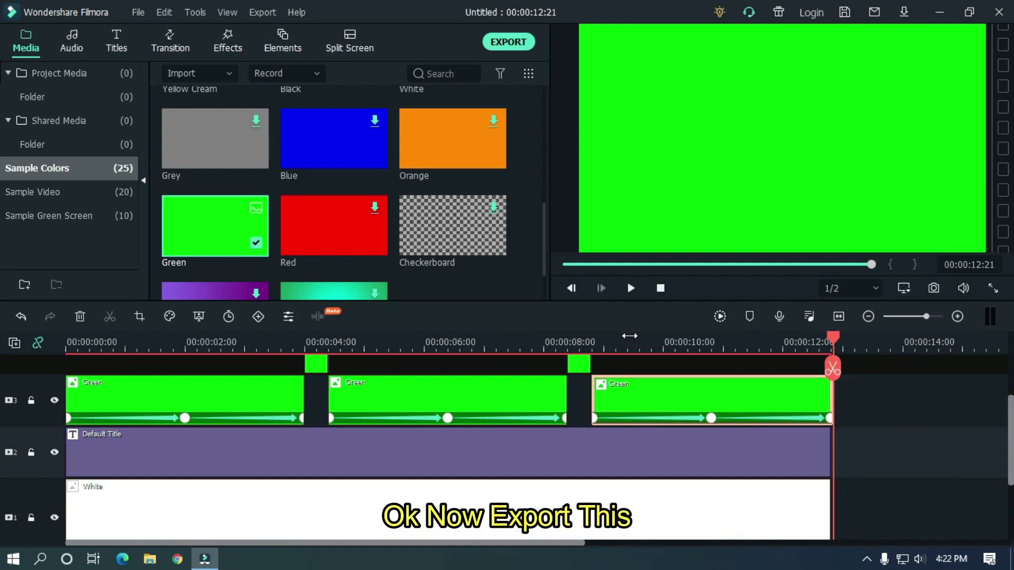
{"action": "left_click", "coordinate": [511, 42]}
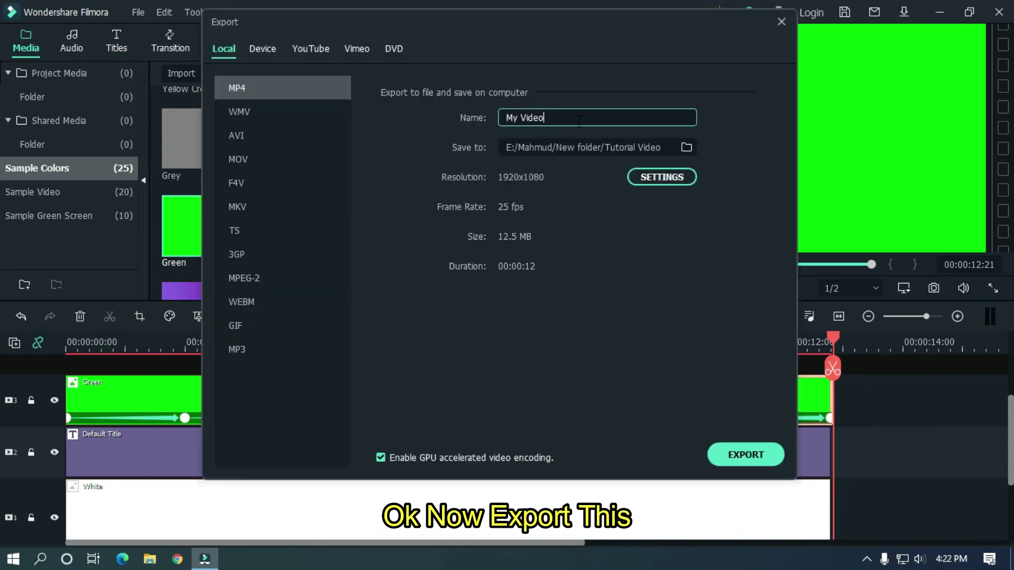
{"action": "double_click", "coordinate": [577, 117]}
{"action": "type", "text": "Green"}
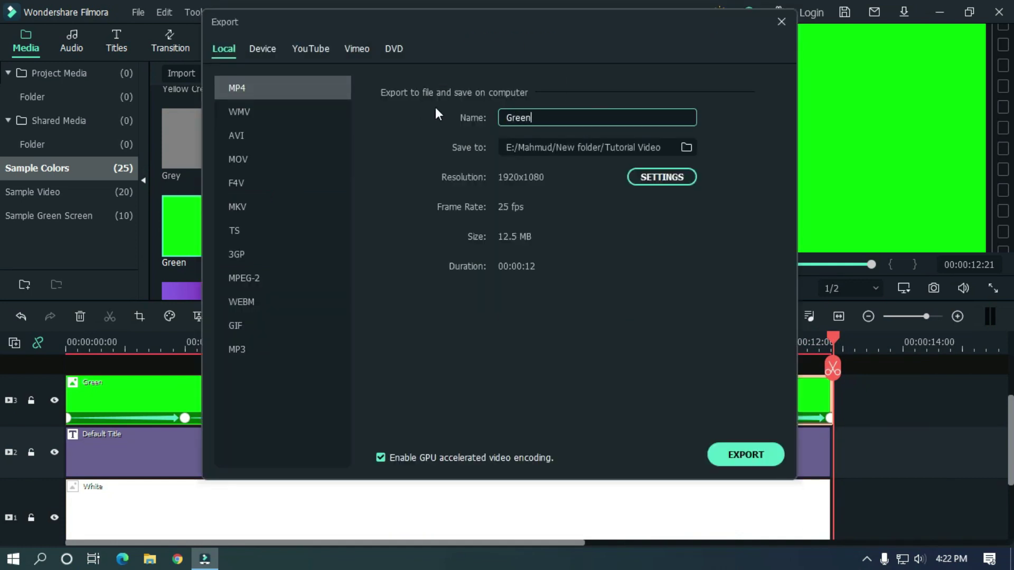
{"action": "left_click", "coordinate": [743, 455]}
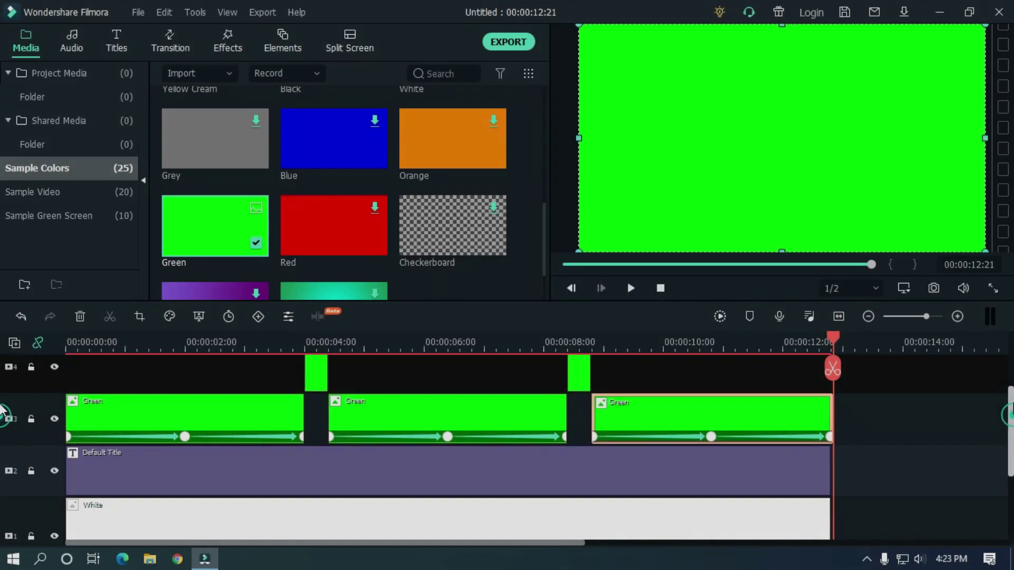
{"action": "scroll", "coordinate": [1, 399], "scroll_direction": "up", "scroll_amount": 1}
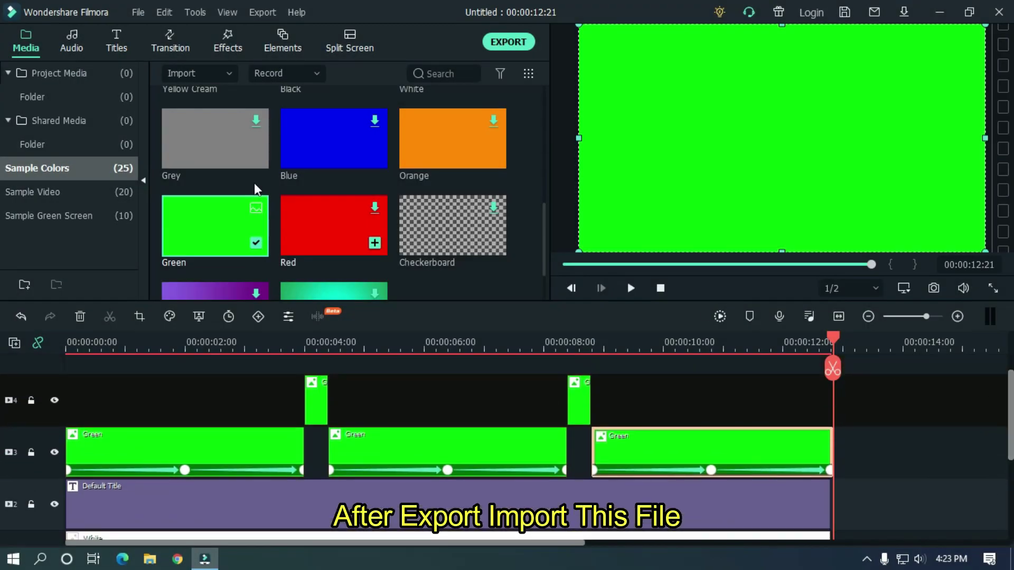
Step: Import the exported Green video into the project's media
{"action": "left_click", "coordinate": [63, 76]}
{"action": "left_click", "coordinate": [317, 184]}
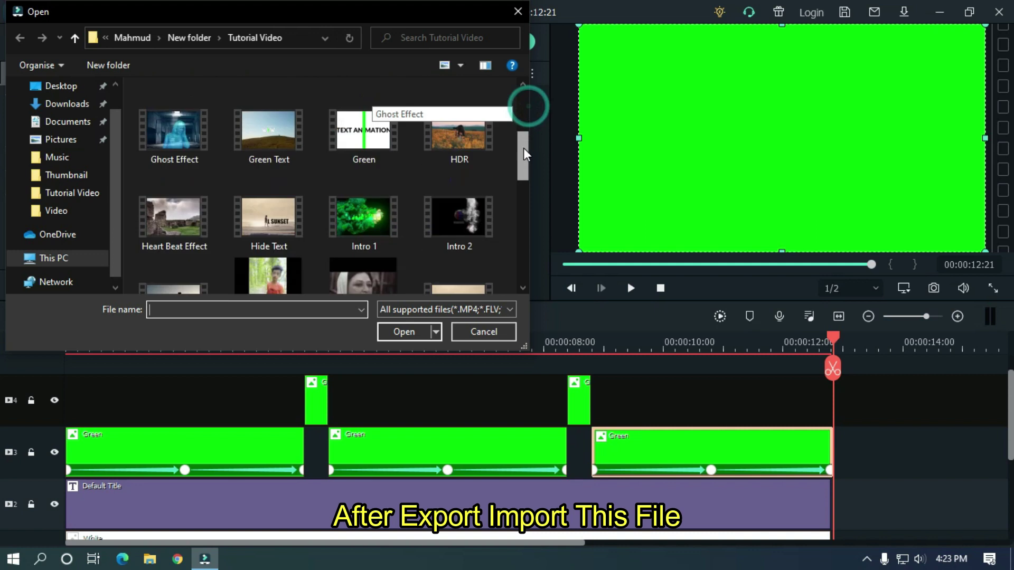
{"action": "double_click", "coordinate": [362, 161]}
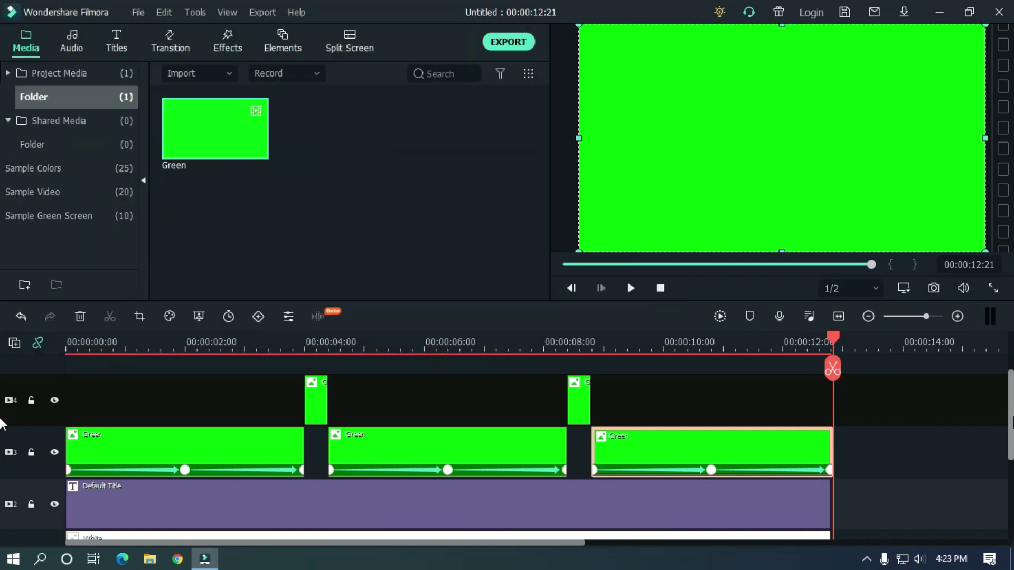
Step: Select all Green colour clips on tracks 3 and 4 and delete them
{"action": "scroll", "coordinate": [1, 422], "scroll_direction": "down", "scroll_amount": 1}
{"action": "scroll", "coordinate": [939, 382], "scroll_direction": "up", "scroll_amount": 1}
{"action": "scroll", "coordinate": [874, 337], "scroll_direction": "down", "scroll_amount": 1}
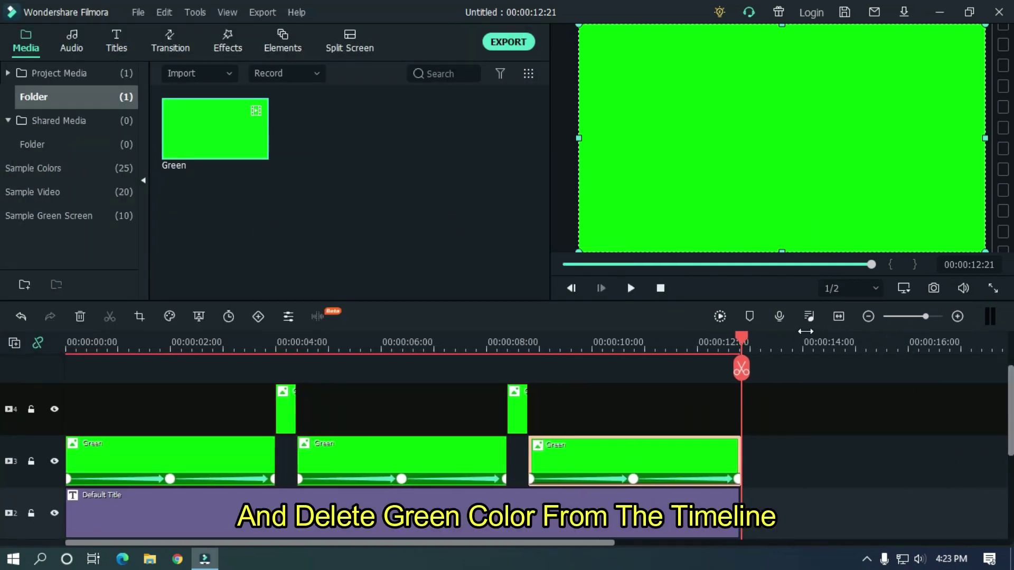
{"action": "scroll", "coordinate": [891, 446], "scroll_direction": "down", "scroll_amount": 1}
{"action": "left_click_drag", "start_coordinate": [801, 454], "coordinate": [141, 364]}
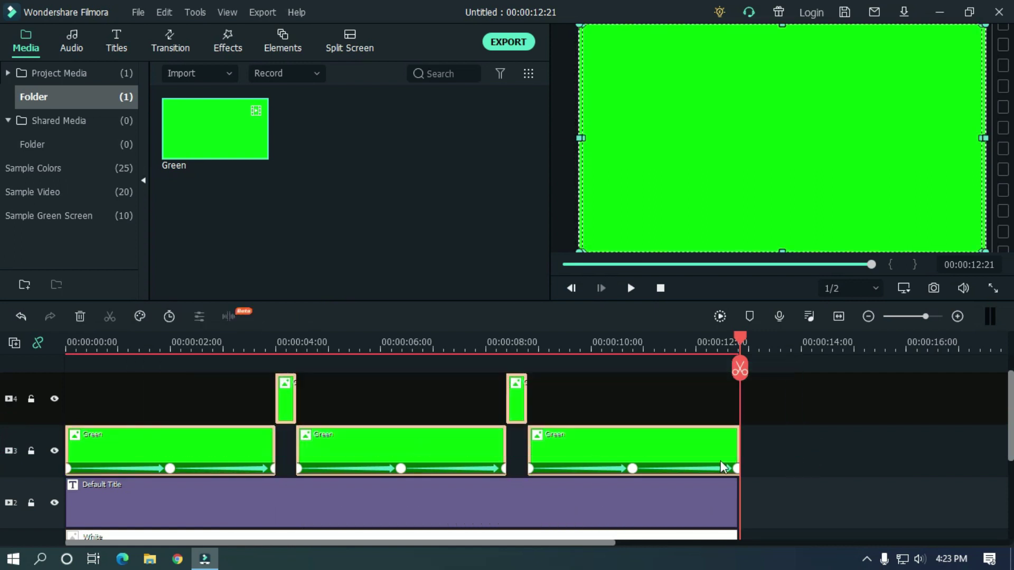
{"action": "key", "text": "Delete"}
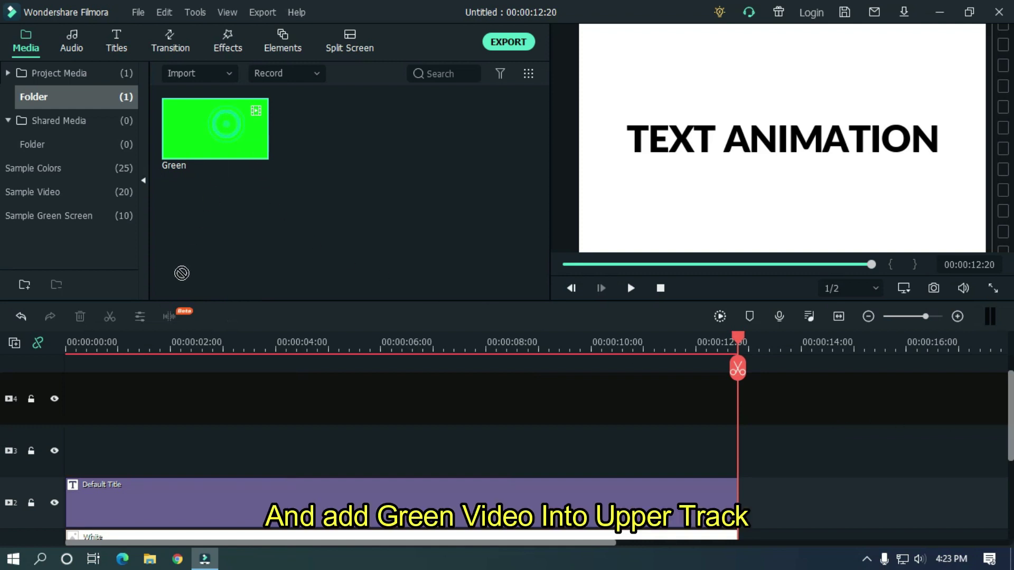
Step: Place the imported Green video on track 3
{"action": "left_click_drag", "start_coordinate": [181, 273], "coordinate": [65, 438]}
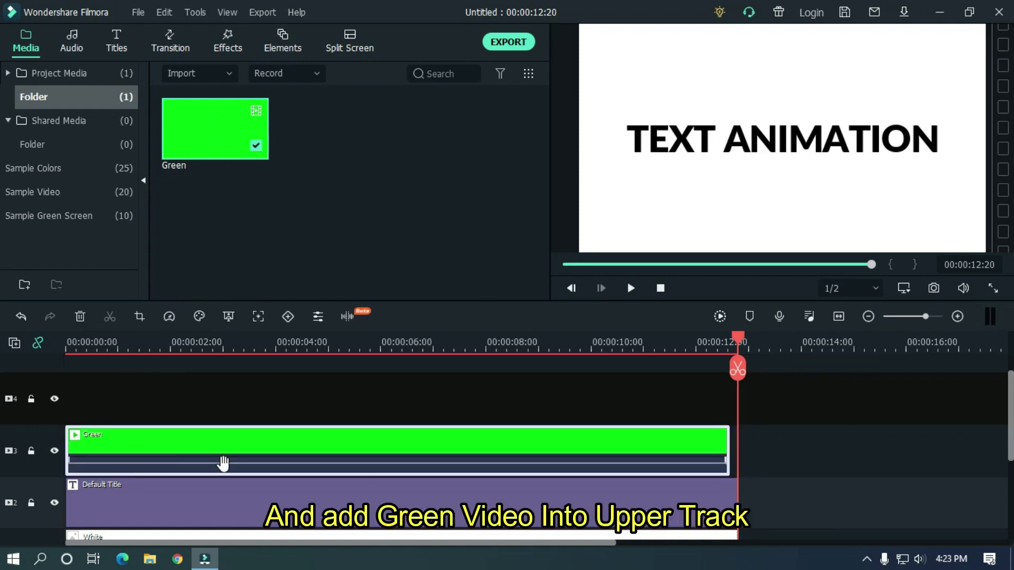
{"action": "scroll", "coordinate": [0, 451], "scroll_direction": "down", "scroll_amount": 1}
{"action": "left_click_drag", "start_coordinate": [1009, 452], "coordinate": [1010, 465]}
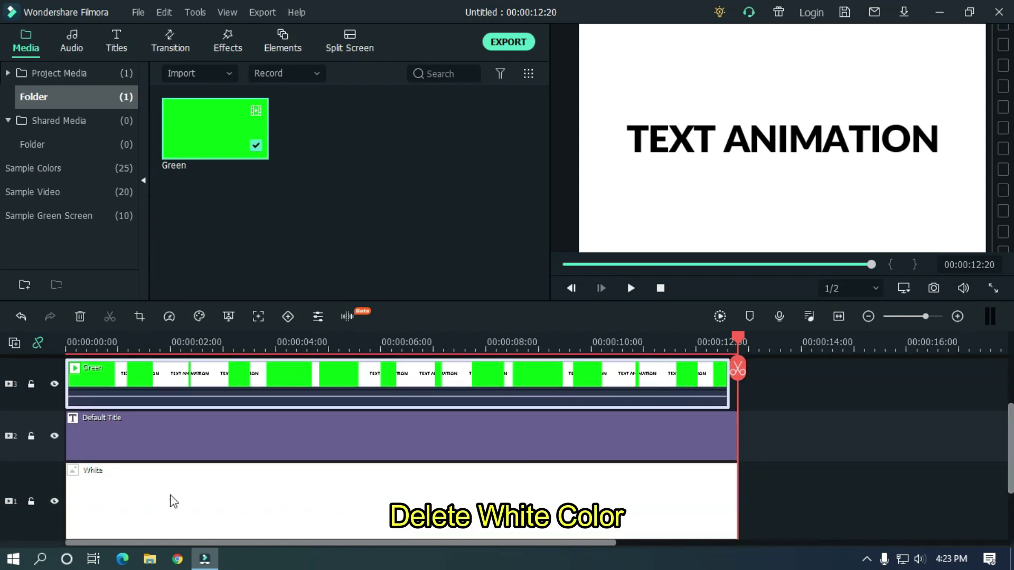
Step: Replace the White clip on track 1 with a Black sample colour clip ending at 12:20
{"action": "left_click", "coordinate": [171, 496]}
{"action": "key", "text": "Delete"}
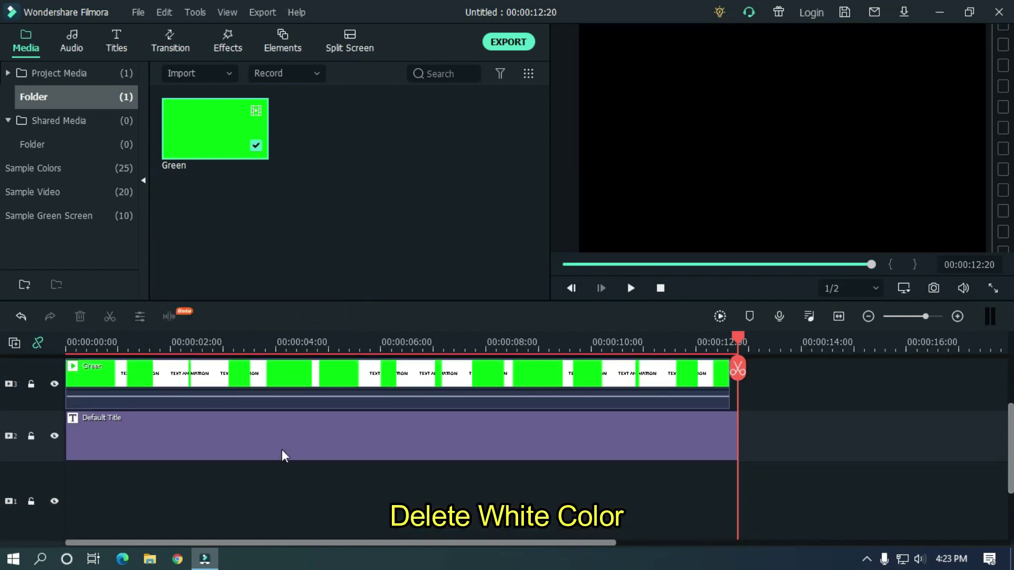
{"action": "left_click", "coordinate": [56, 170]}
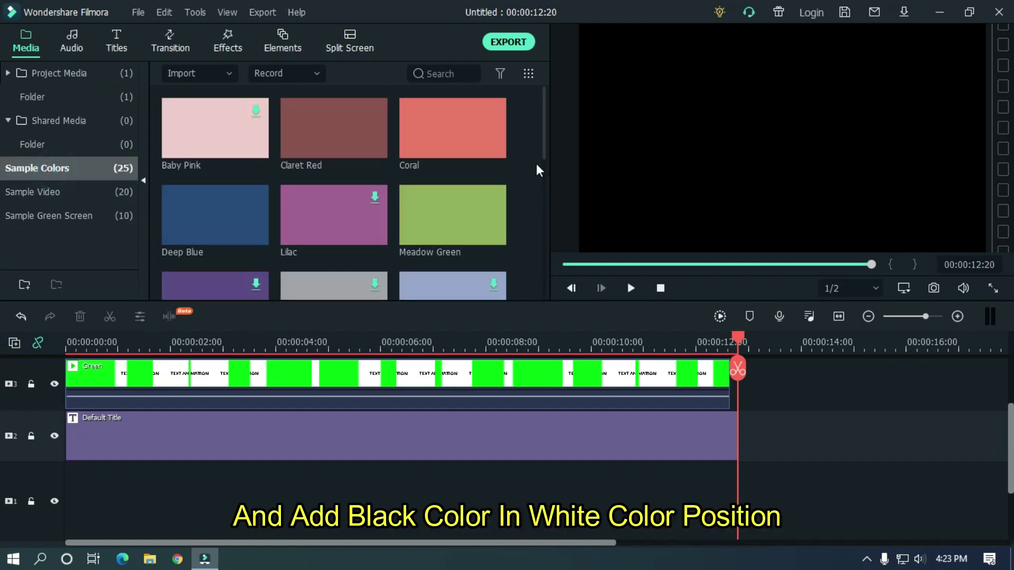
{"action": "left_click_drag", "start_coordinate": [544, 110], "coordinate": [545, 172]}
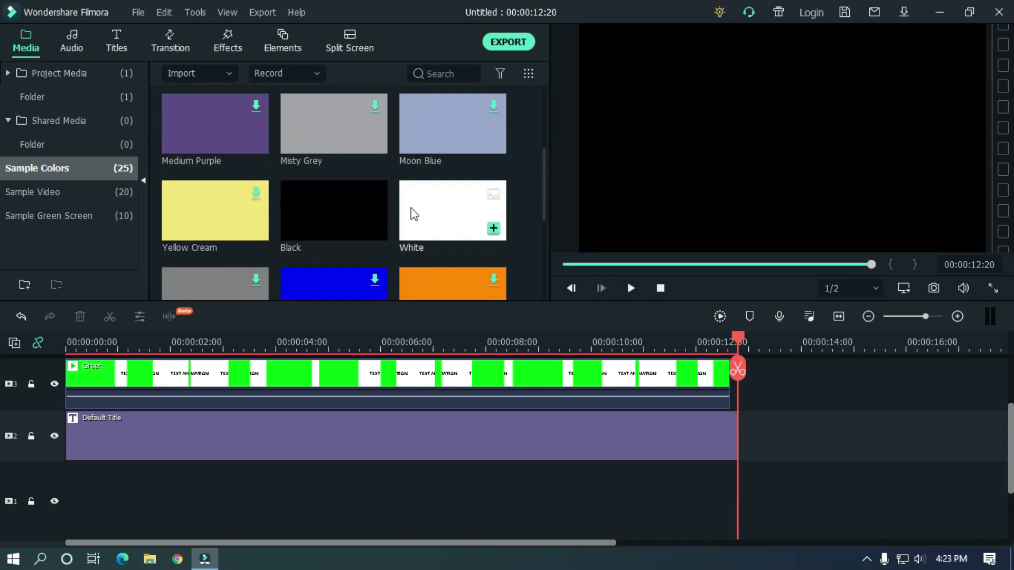
{"action": "left_click_drag", "start_coordinate": [349, 262], "coordinate": [37, 476]}
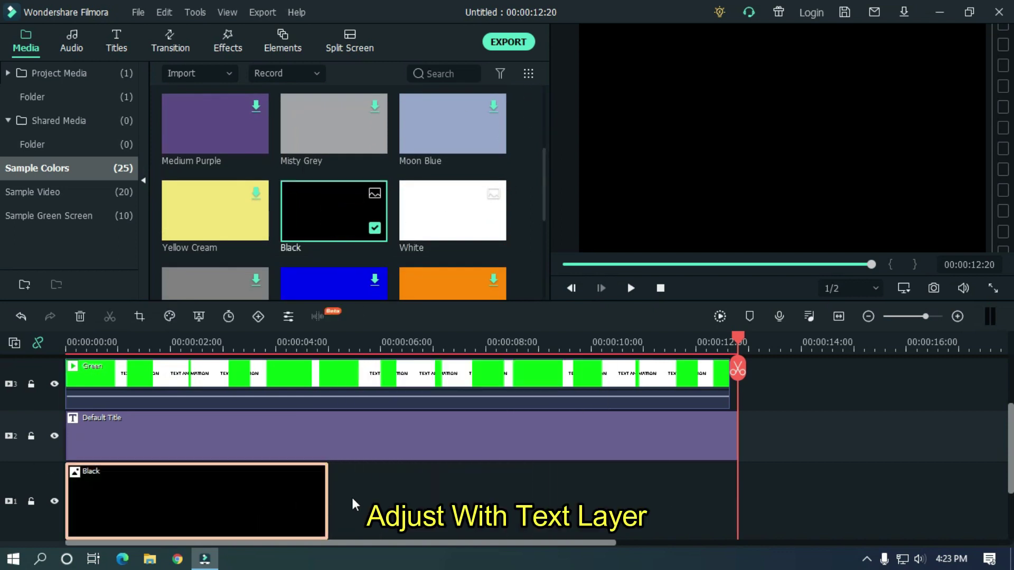
{"action": "left_click_drag", "start_coordinate": [328, 478], "coordinate": [736, 474]}
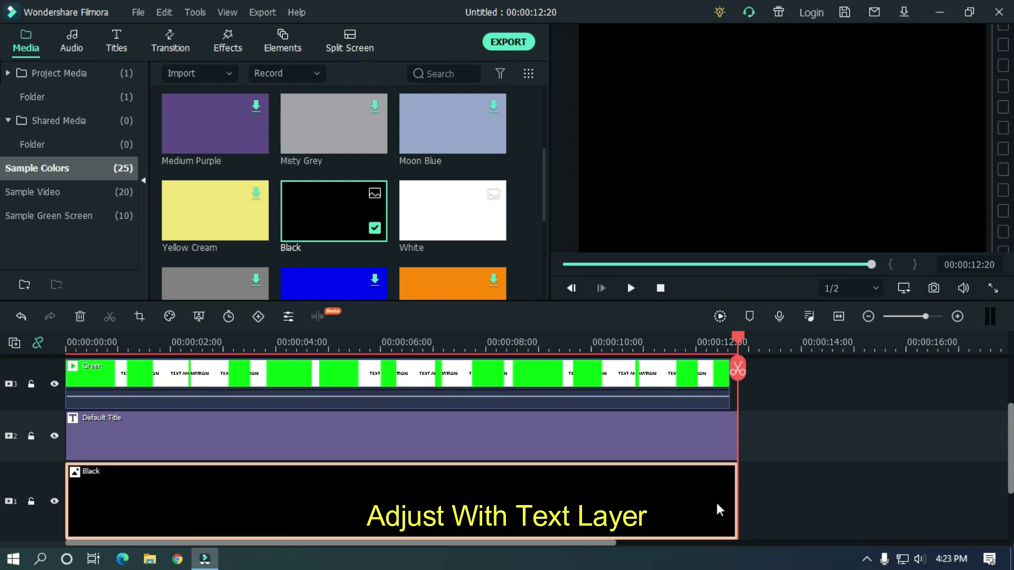
Step: Set the TEXT ANIMATION title's text fill to white (#ffffff) in Advanced Text Edit
{"action": "double_click", "coordinate": [163, 433]}
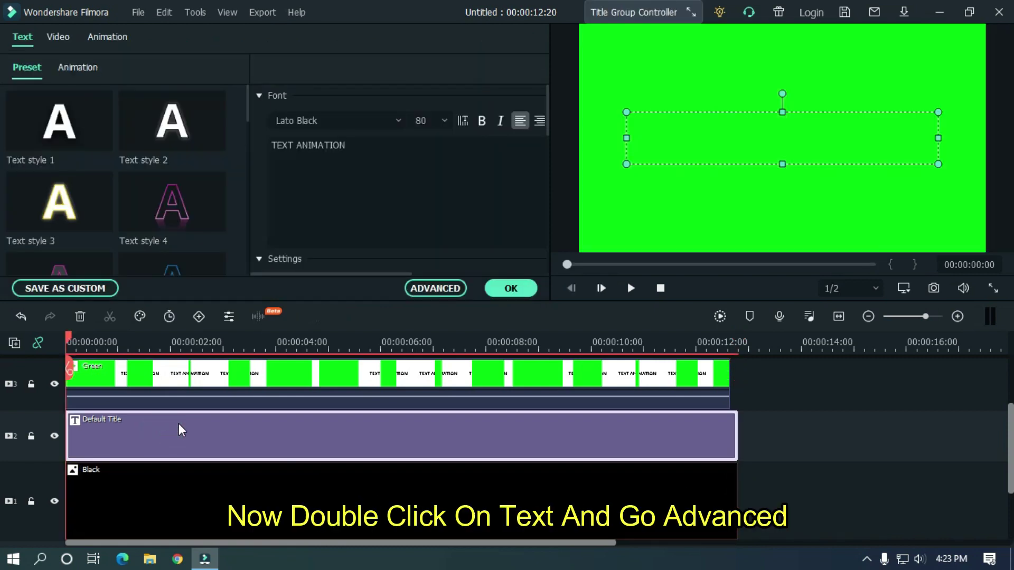
{"action": "left_click", "coordinate": [423, 286]}
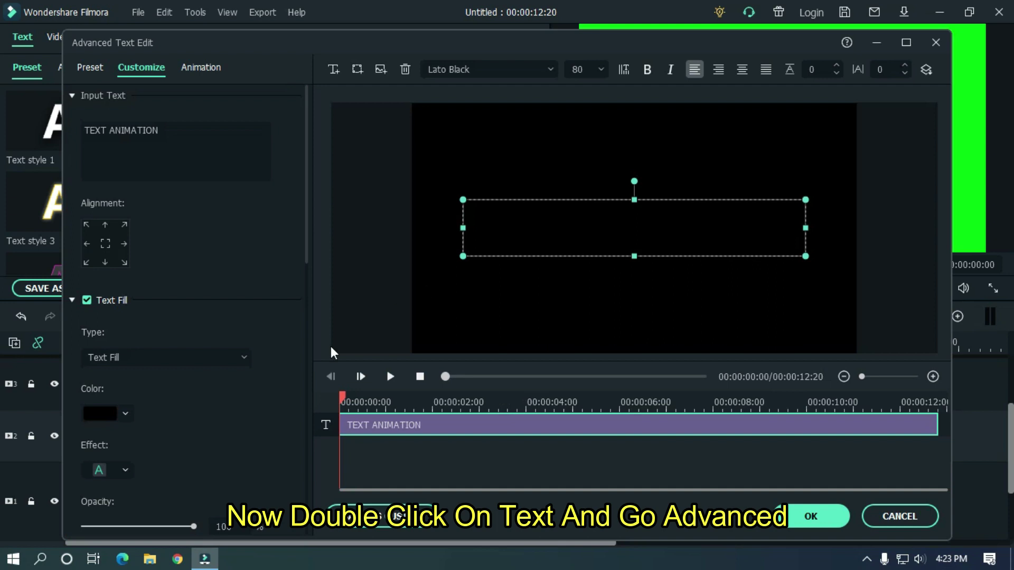
{"action": "left_click", "coordinate": [100, 414]}
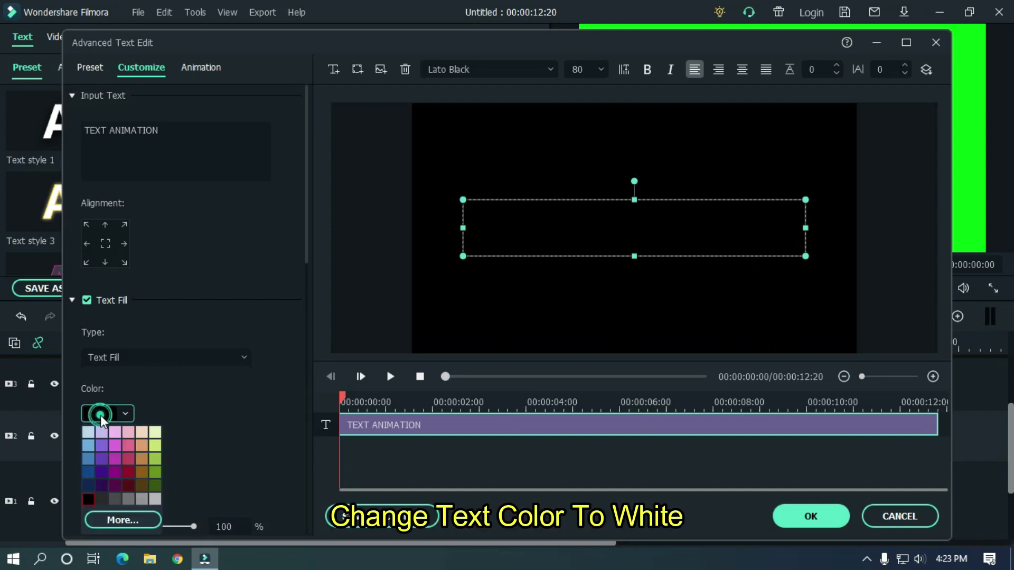
{"action": "left_click", "coordinate": [112, 519]}
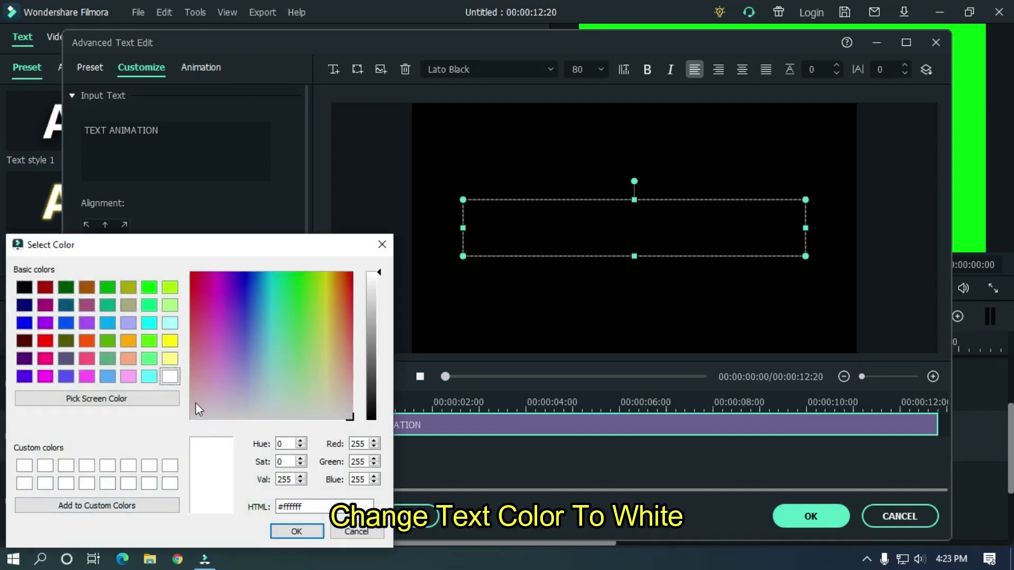
{"action": "left_click", "coordinate": [303, 527]}
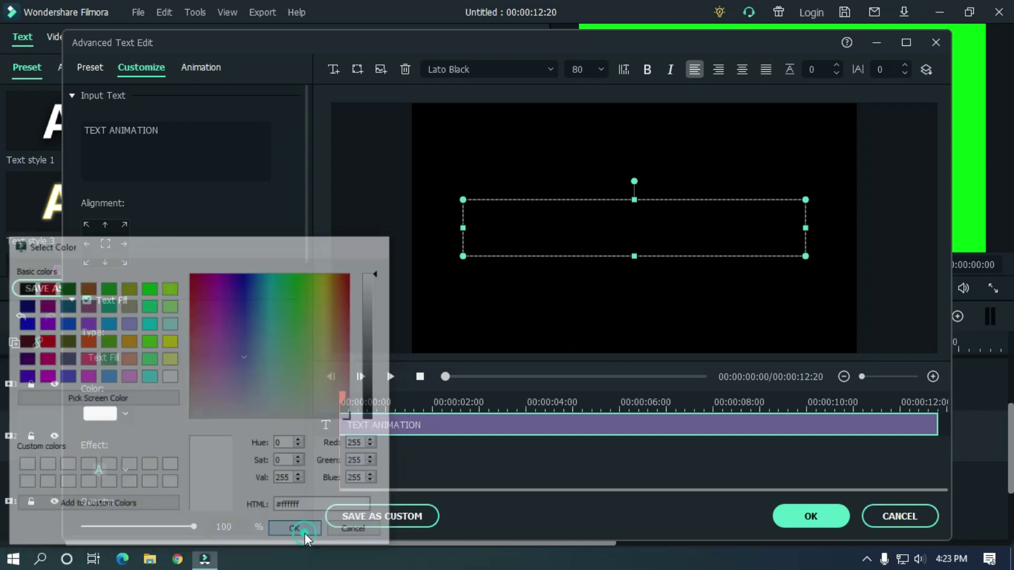
{"action": "left_click", "coordinate": [810, 516]}
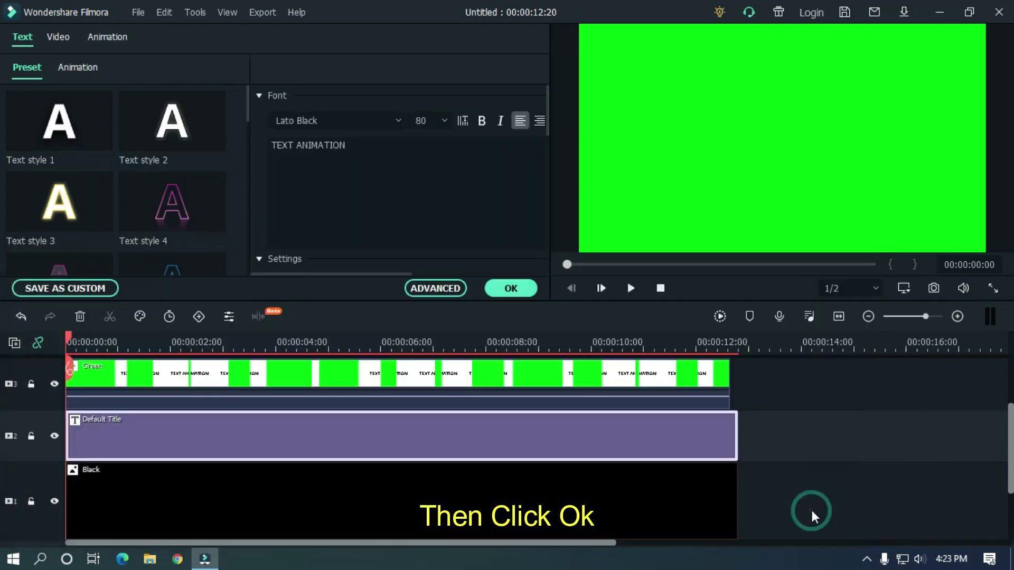
{"action": "scroll", "coordinate": [813, 429], "scroll_direction": "up", "scroll_amount": 1}
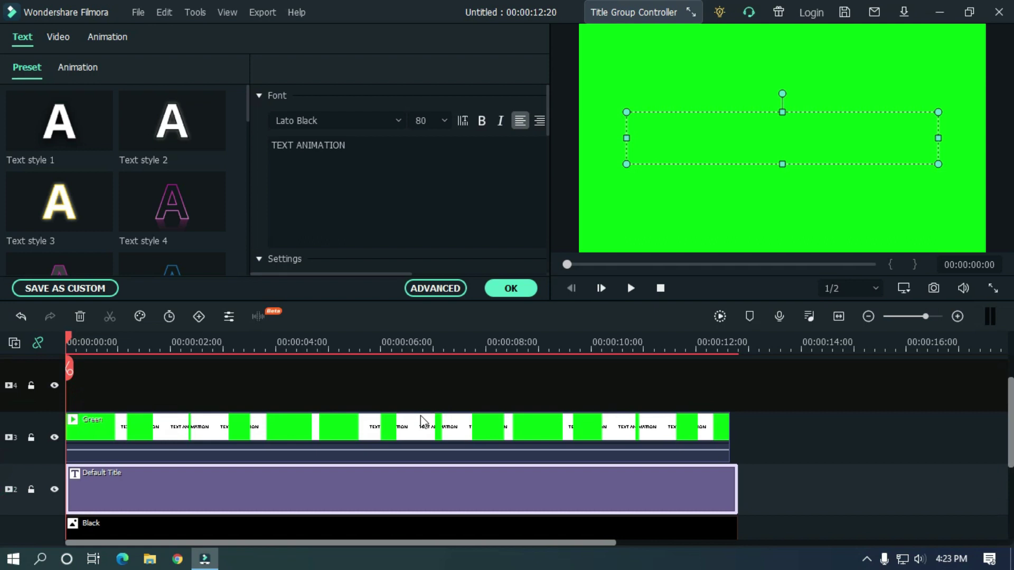
Step: Apply Chroma Key to the Green video, sampling the green screen with offset 2
{"action": "double_click", "coordinate": [412, 428]}
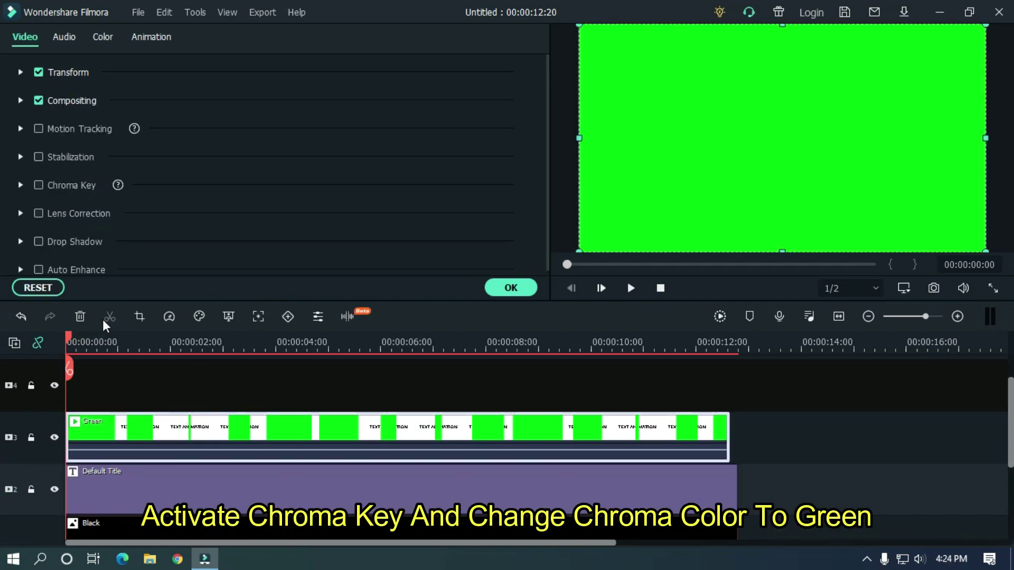
{"action": "left_click", "coordinate": [39, 183]}
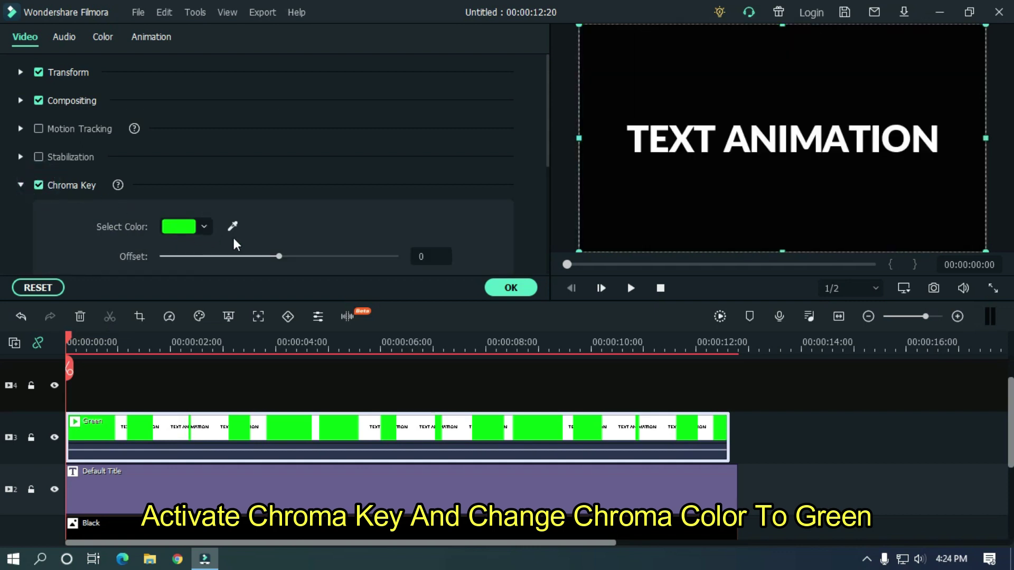
{"action": "left_click", "coordinate": [236, 226]}
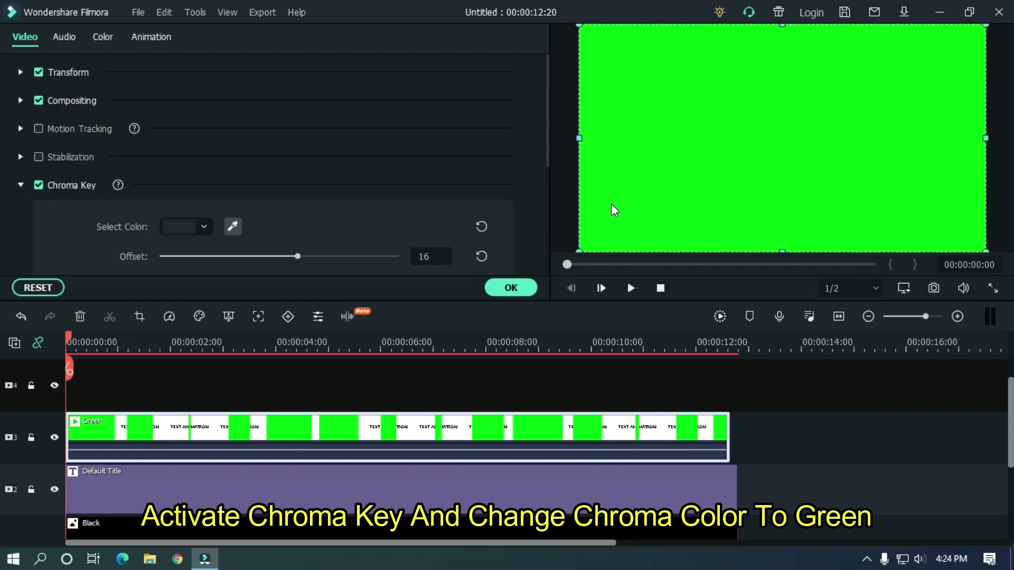
{"action": "left_click", "coordinate": [230, 227]}
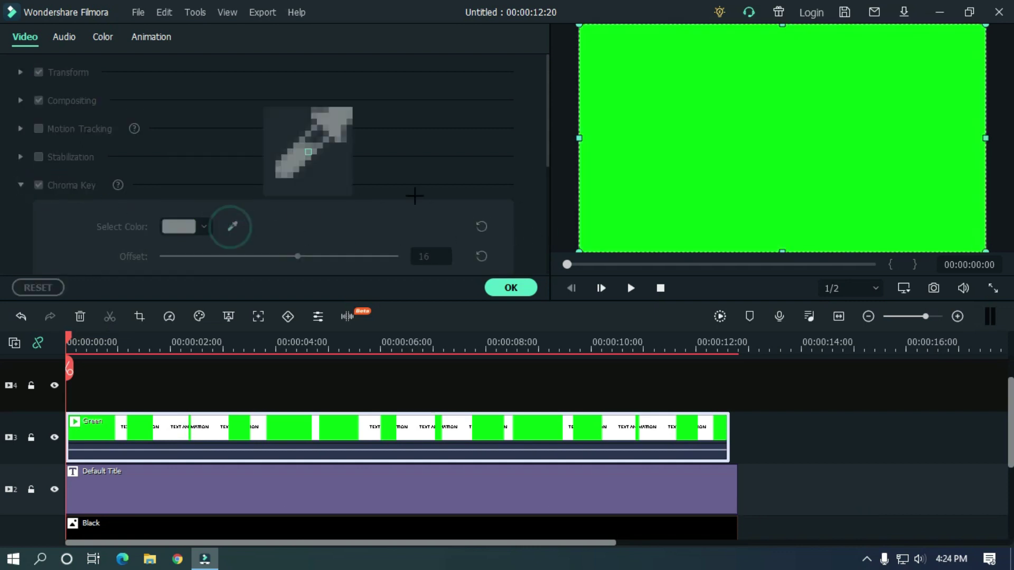
{"action": "left_click", "coordinate": [619, 168]}
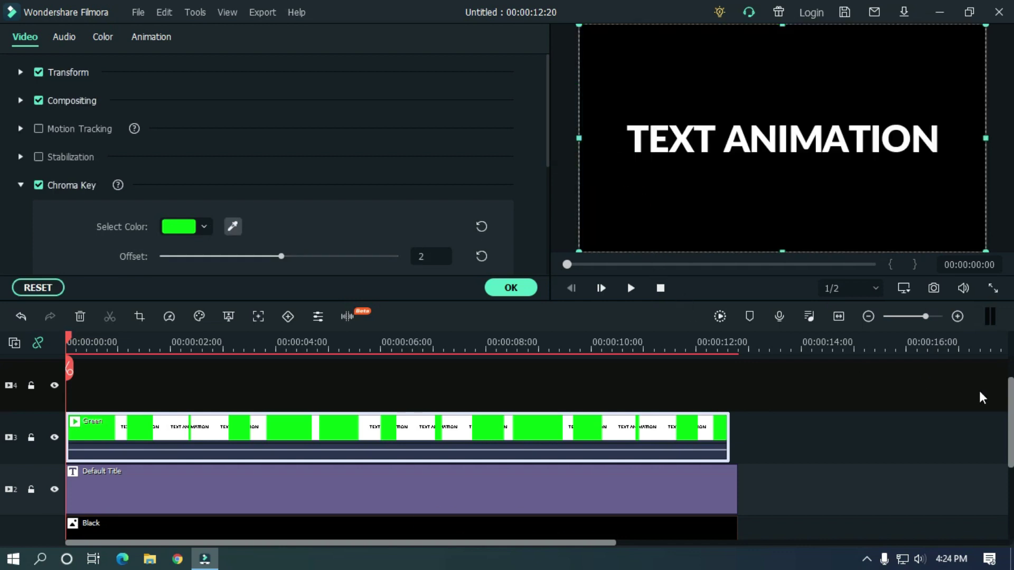
{"action": "scroll", "coordinate": [981, 398], "scroll_direction": "down", "scroll_amount": 1}
{"action": "scroll", "coordinate": [980, 397], "scroll_direction": "up", "scroll_amount": 1}
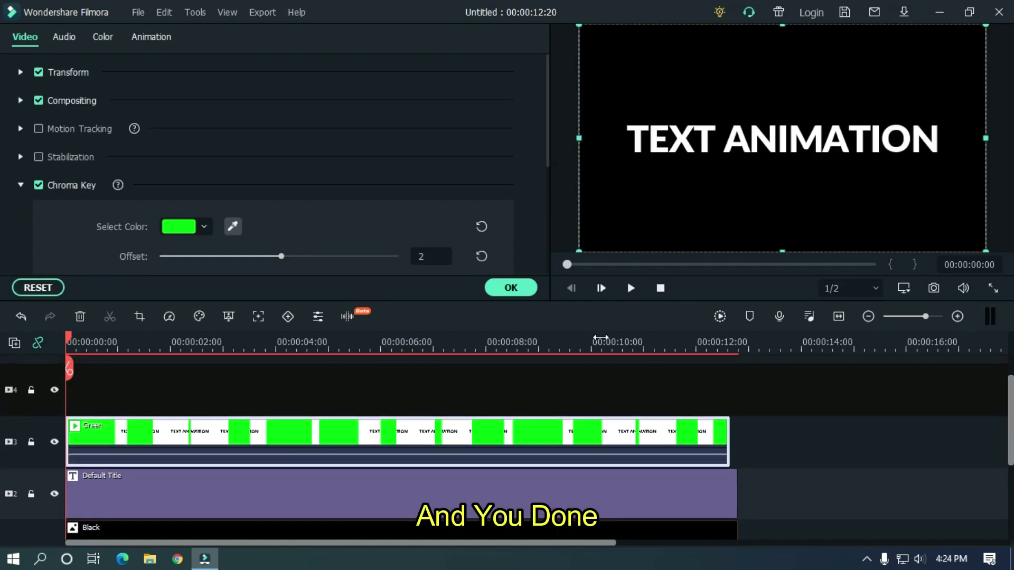
{"action": "left_click", "coordinate": [510, 287]}
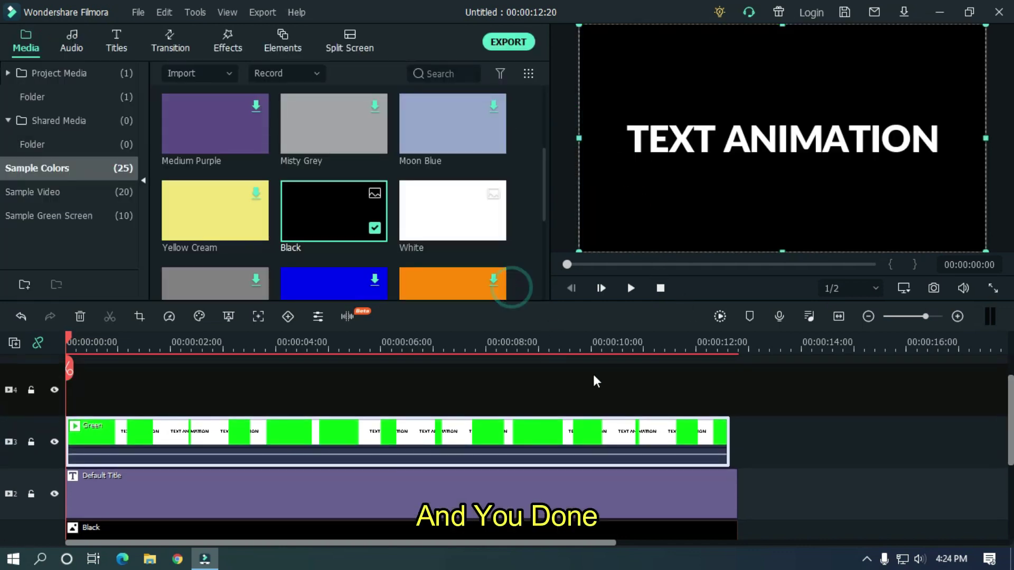
Step: Render the timeline preview, play the animation, and replay the ending from about 12:05
{"action": "left_click", "coordinate": [719, 317]}
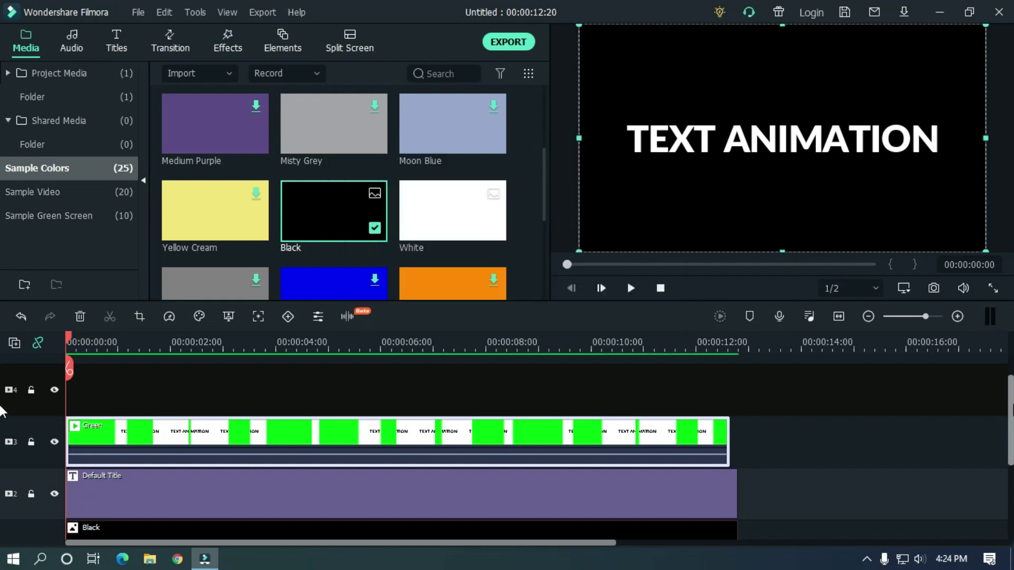
{"action": "scroll", "coordinate": [1, 411], "scroll_direction": "down", "scroll_amount": 1}
{"action": "left_click", "coordinate": [875, 434]}
{"action": "key", "text": "space"}
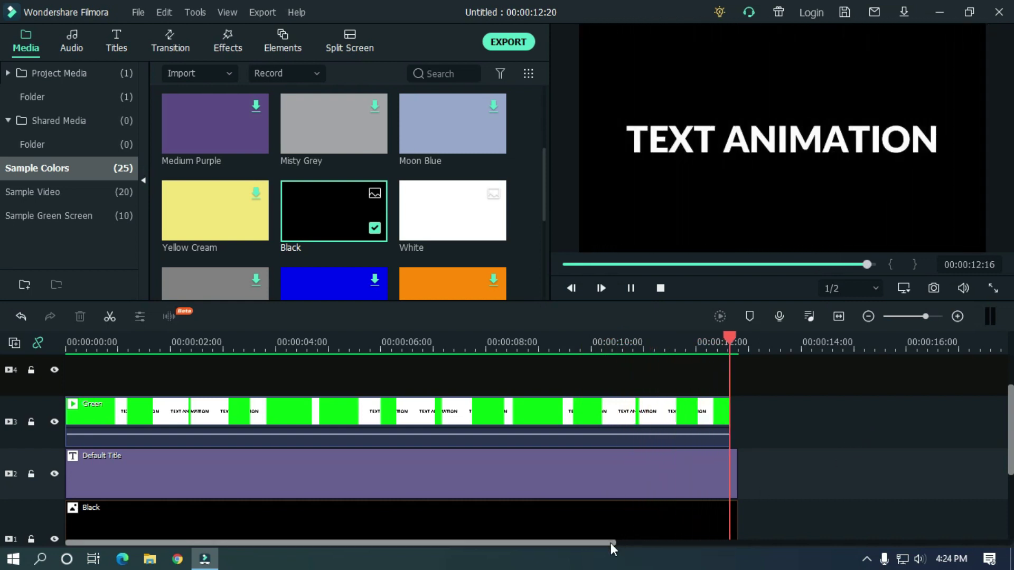
{"action": "left_click", "coordinate": [708, 338]}
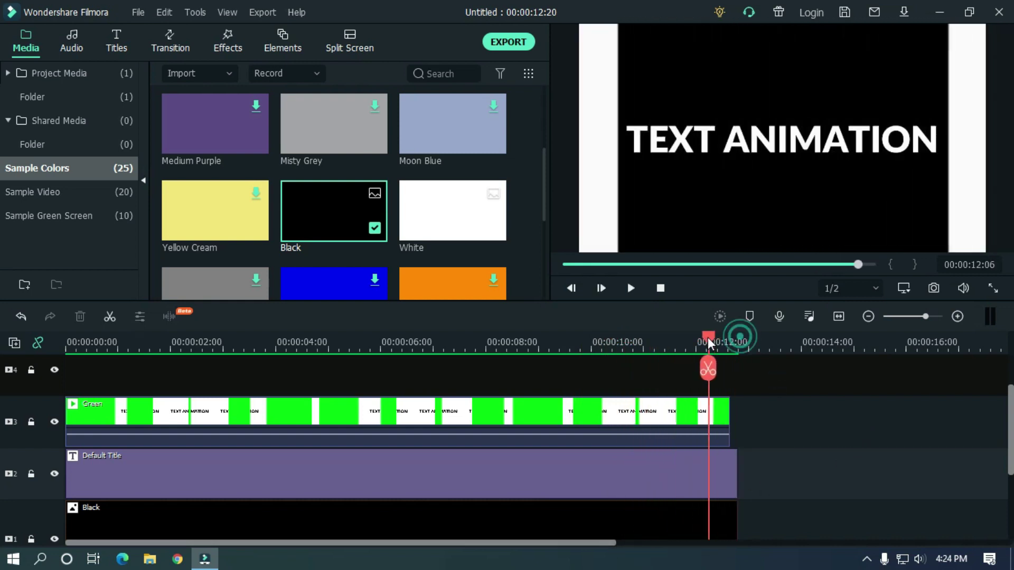
{"action": "key", "text": "space"}
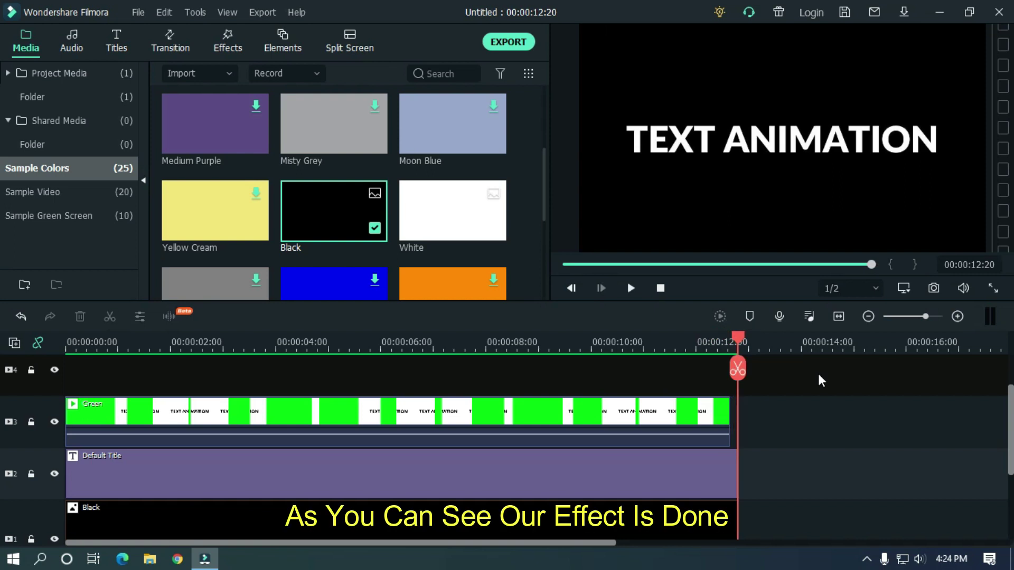
{"action": "left_click_drag", "start_coordinate": [1009, 399], "coordinate": [1010, 417]}
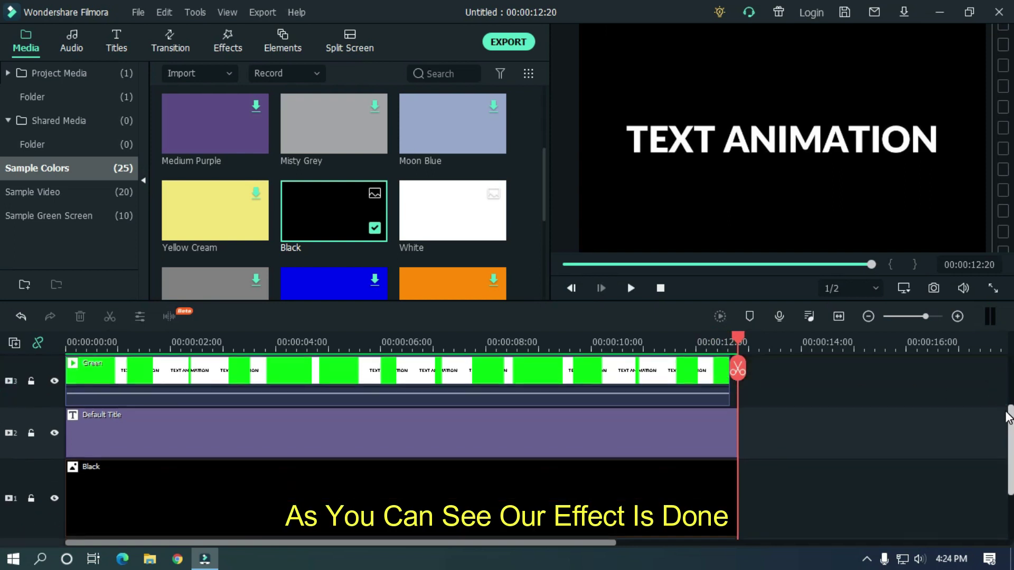
{"action": "scroll", "coordinate": [977, 421], "scroll_direction": "up", "scroll_amount": 2}
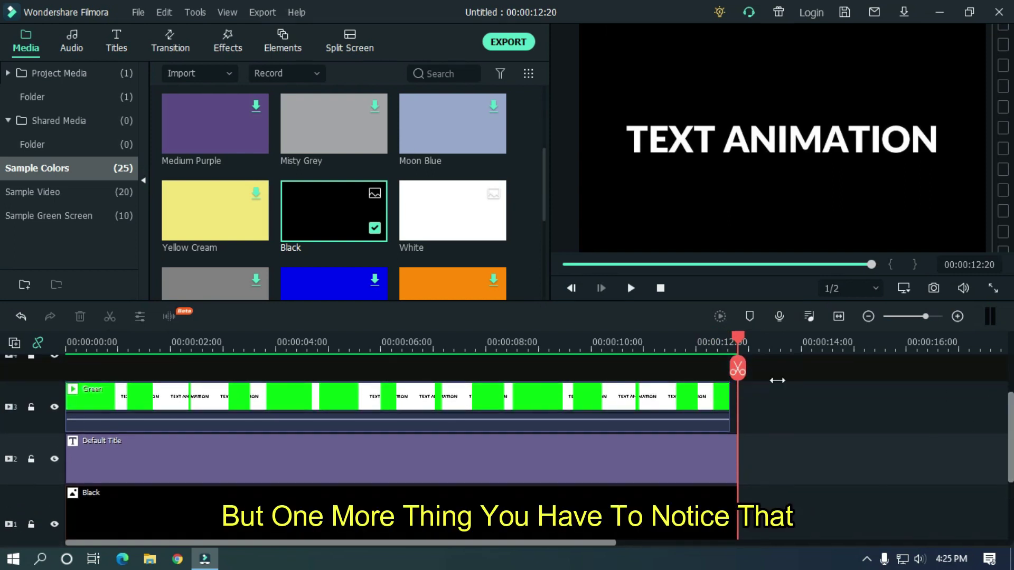
Step: Trim the Default Title and Black clips together so they end at 12:18
{"action": "scroll", "coordinate": [943, 449], "scroll_direction": "up", "scroll_amount": 1}
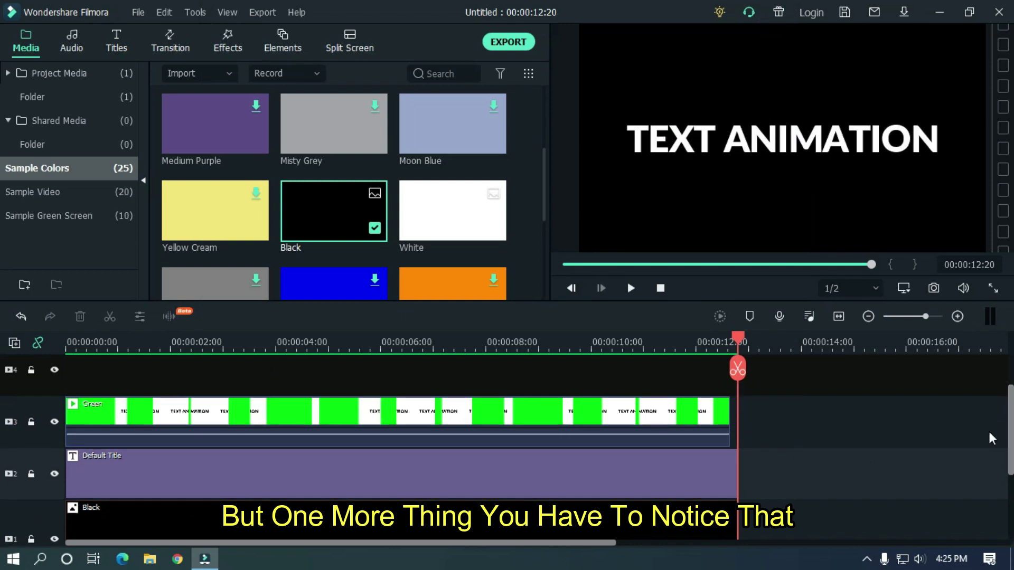
{"action": "left_click_drag", "start_coordinate": [816, 346], "coordinate": [949, 349]}
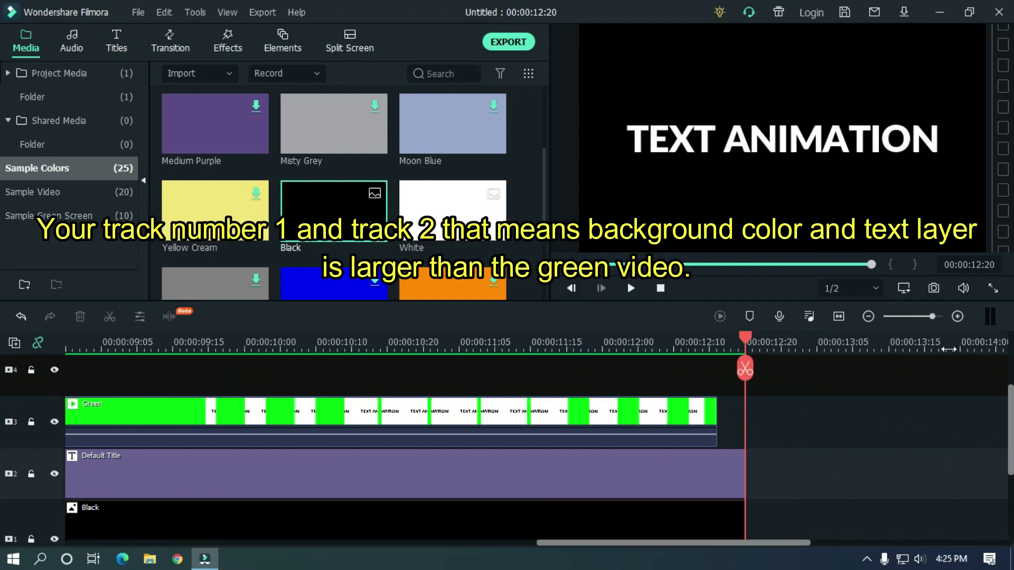
{"action": "left_click_drag", "start_coordinate": [794, 344], "coordinate": [924, 341]}
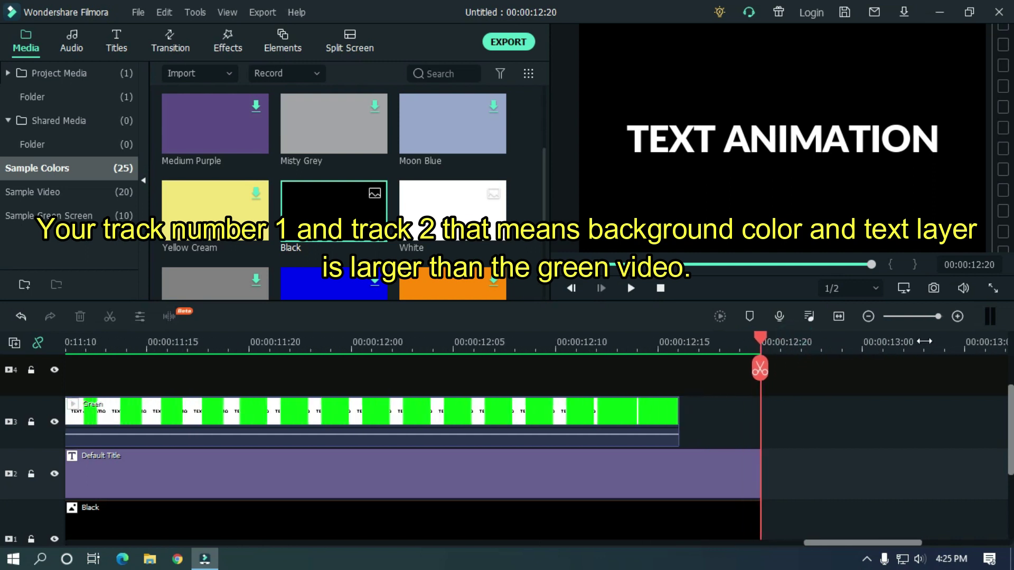
{"action": "scroll", "coordinate": [1, 420], "scroll_direction": "down", "scroll_amount": 2}
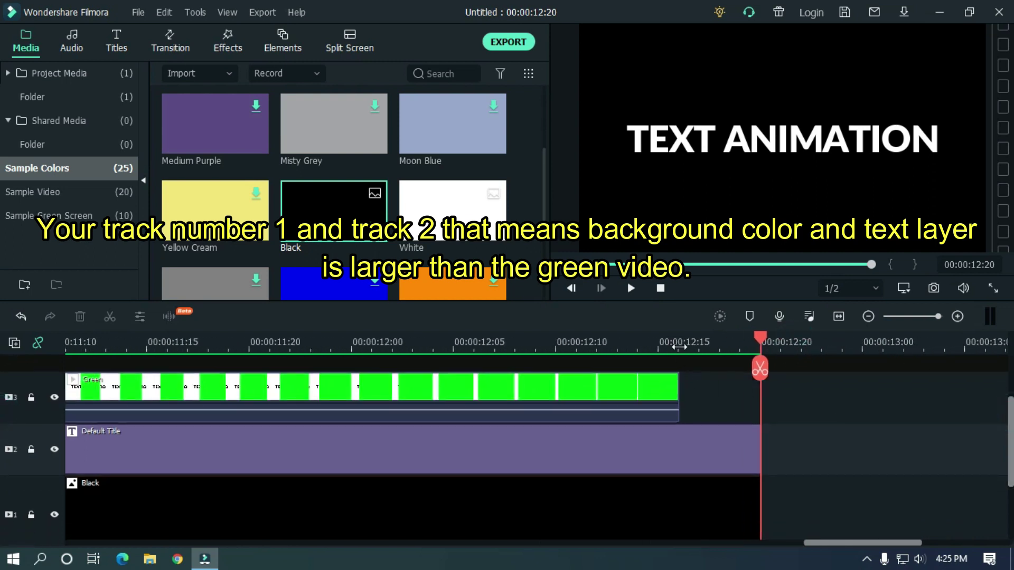
{"action": "left_click_drag", "start_coordinate": [795, 493], "coordinate": [719, 429]}
{"action": "left_click_drag", "start_coordinate": [759, 340], "coordinate": [719, 341]}
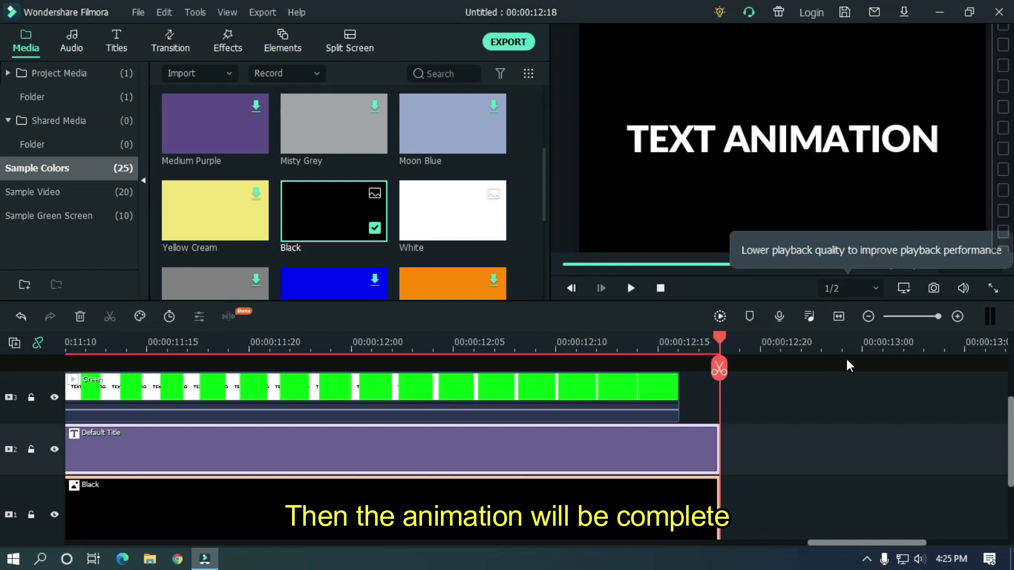
{"action": "scroll", "coordinate": [837, 345], "scroll_direction": "down", "scroll_amount": 3}
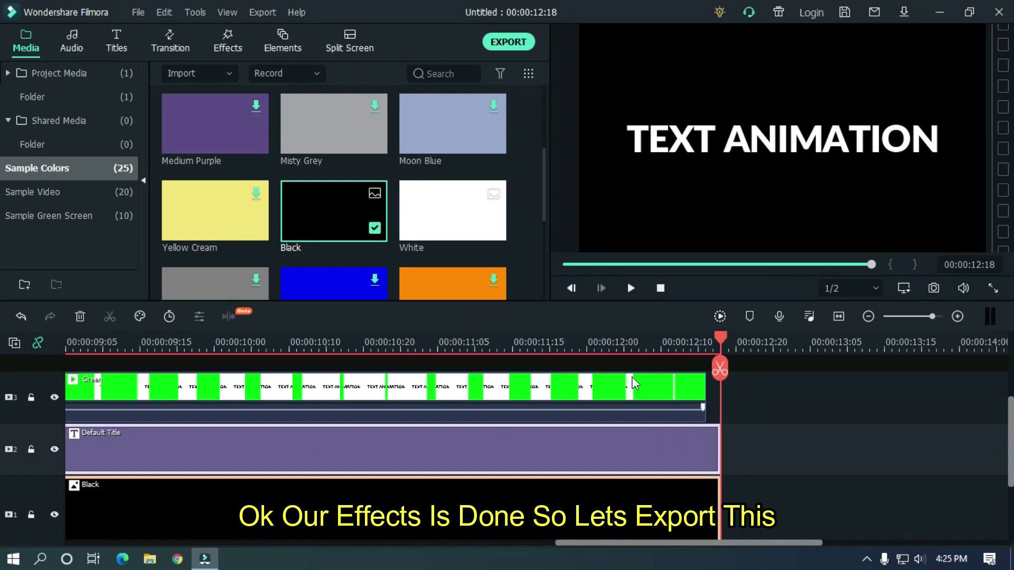
Step: Open the 1920x1080, 25 fps MP4 export and enter 'Text Animation' as the name
{"action": "left_click", "coordinate": [507, 43]}
{"action": "type", "text": "Text Animation"}
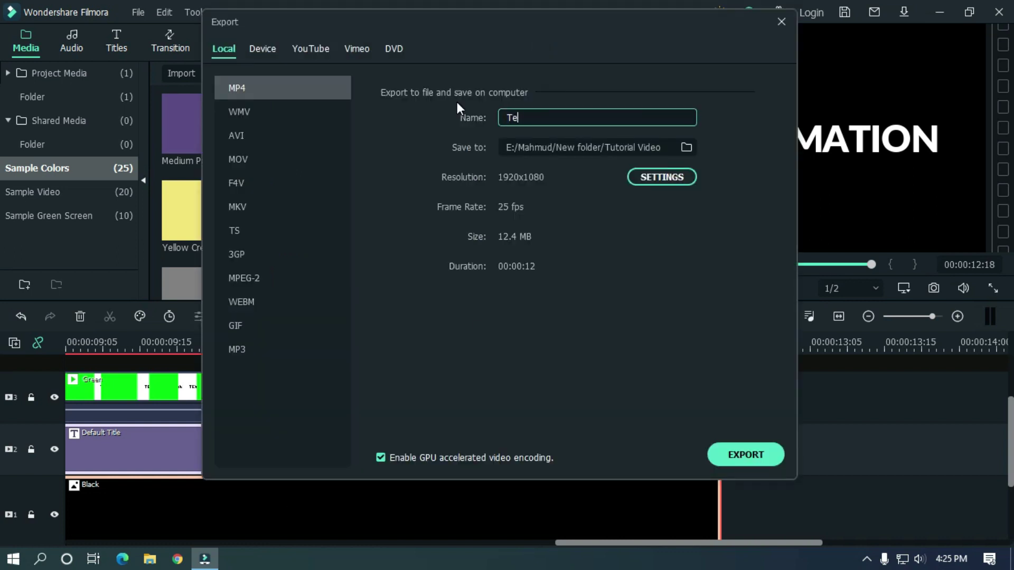